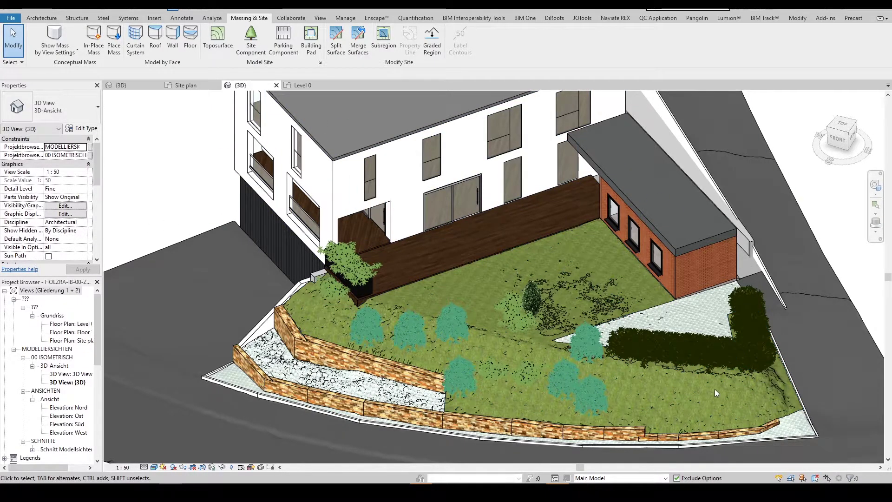
Confirm the garden toposurface's Phase Created is Existing and review the view's phase settings
left_click(307, 297)
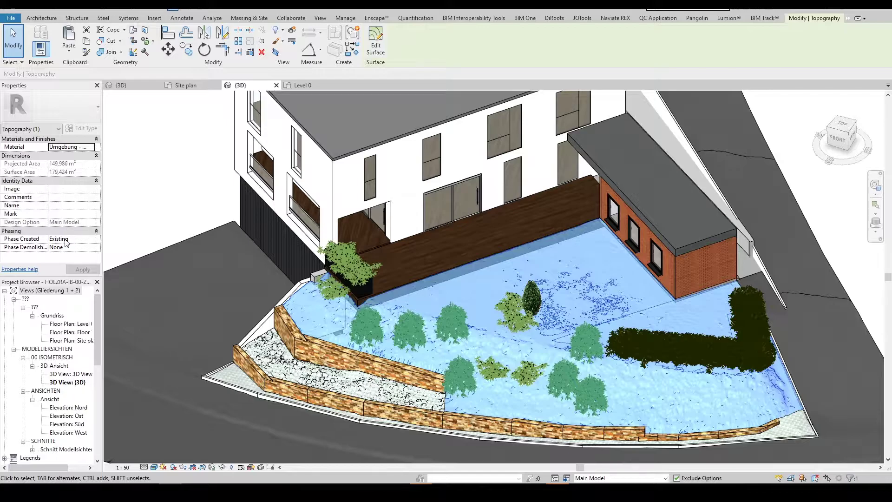
key("Escape")
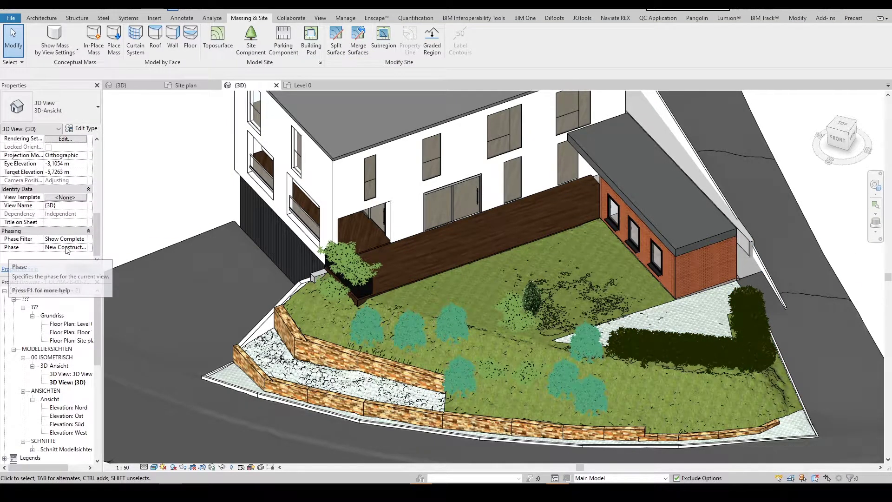
left_click(497, 337)
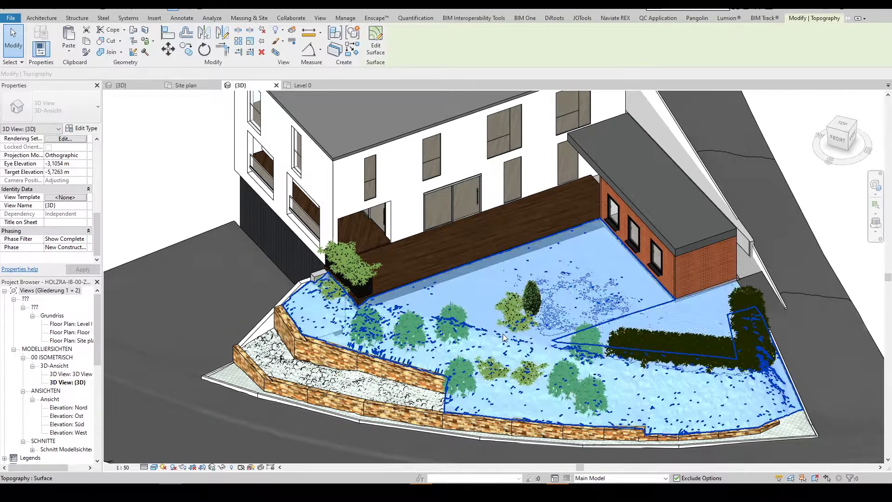
key("Escape")
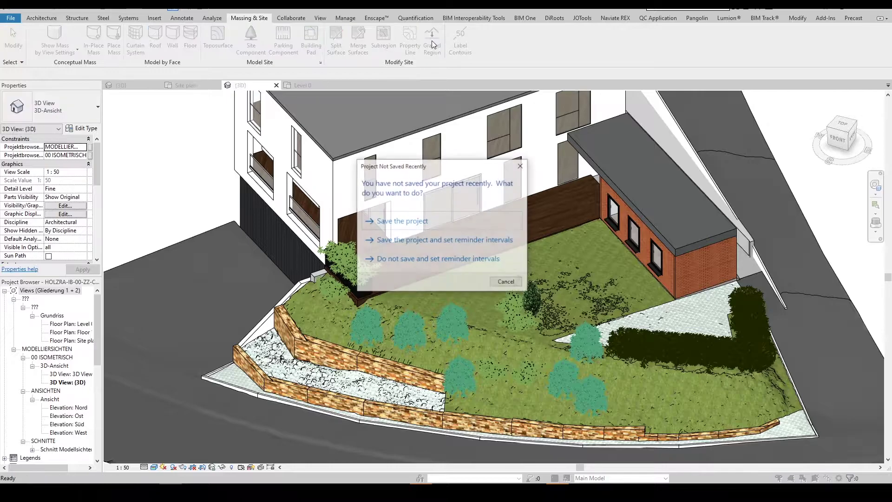
Start a Graded Region on the garden toposurface based on its perimeter points only
left_click(511, 283)
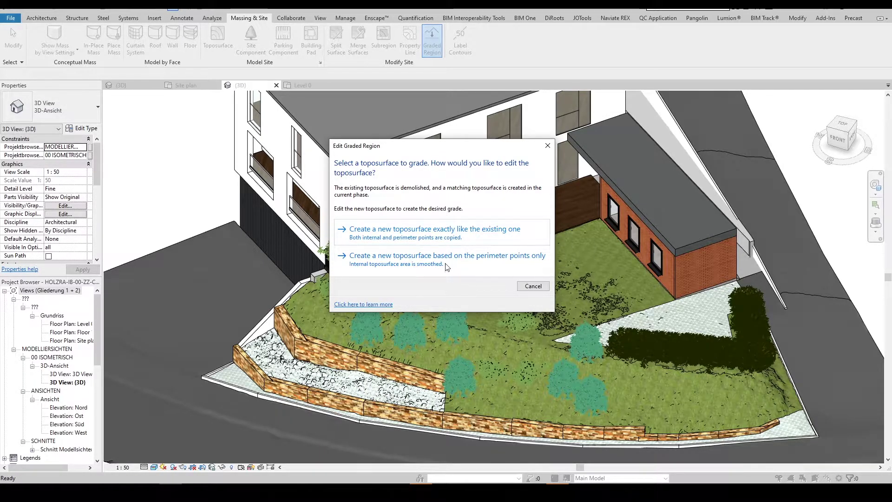
left_click(496, 260)
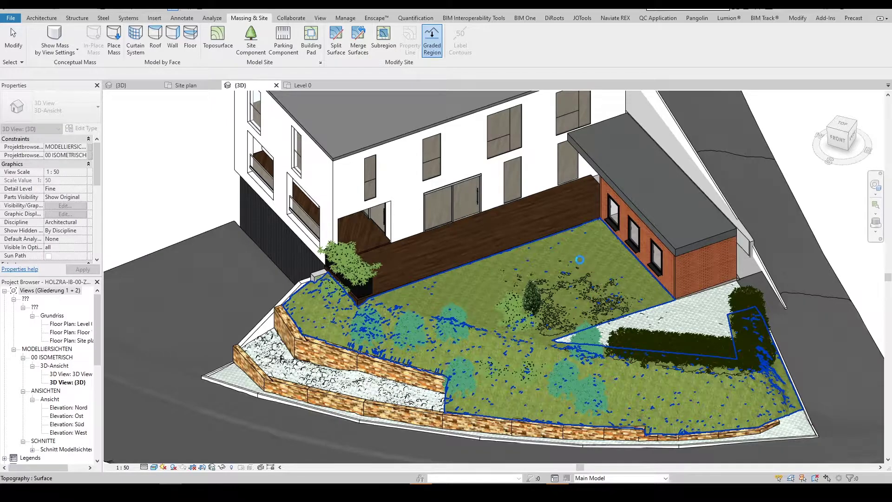
left_click(726, 361)
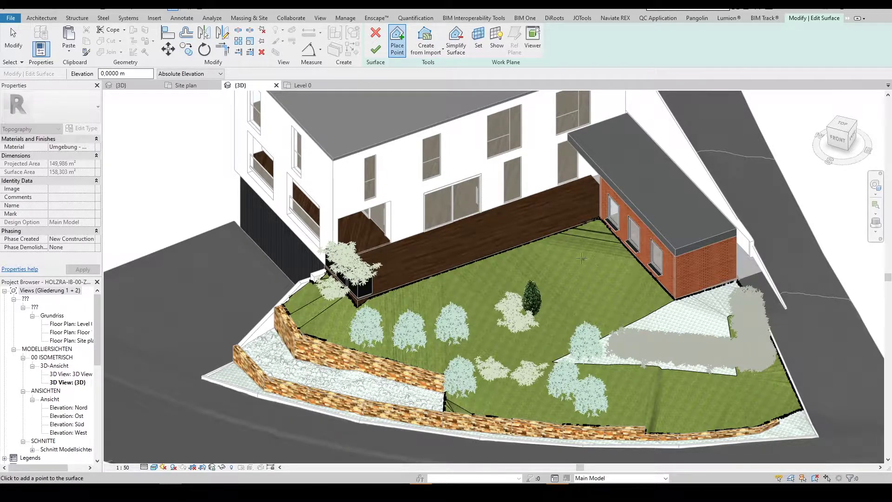
Add surface points on the lawn, along the brick annex edge and on the paving
scroll(592, 276, "up", 4)
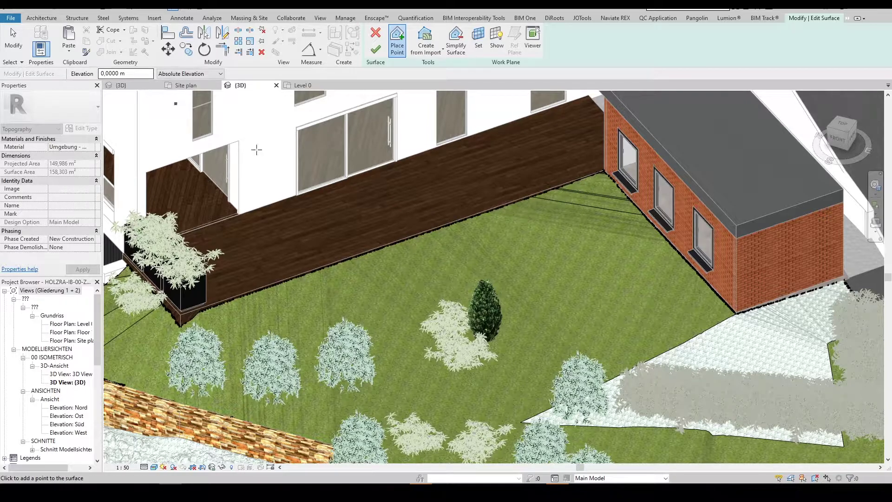
left_click(477, 223)
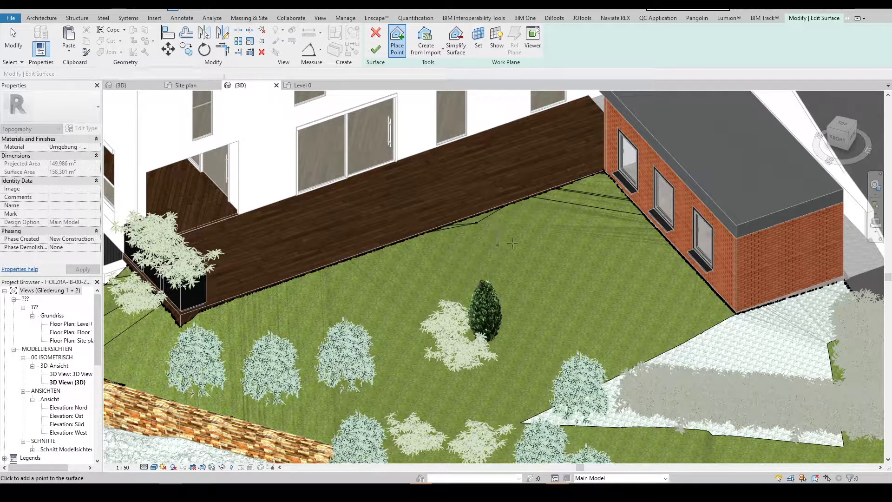
left_click(497, 245)
left_click(575, 303)
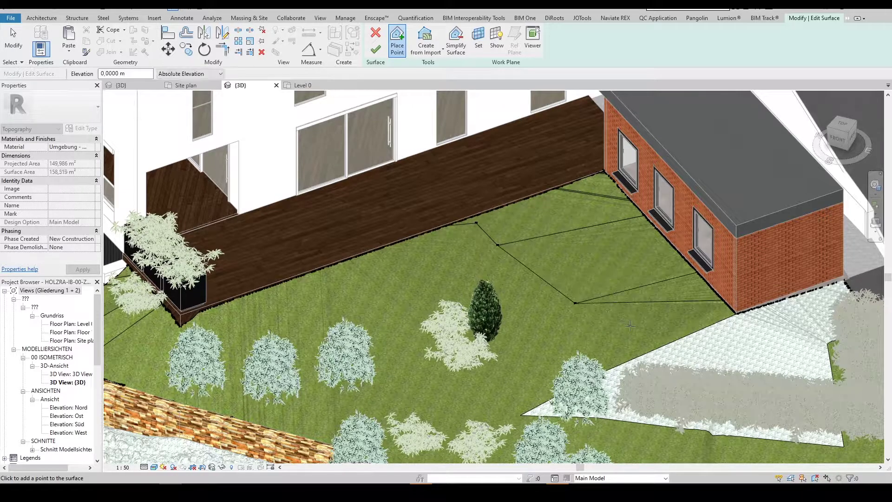
left_click(630, 331)
left_click(712, 344)
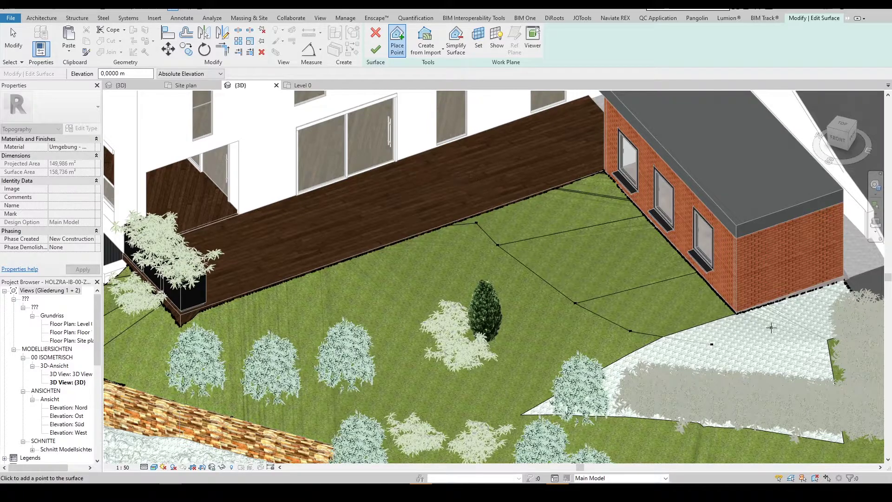
Set point elevation to −1 m and place a lowered point on the lawn
scroll(514, 269, "down", 5)
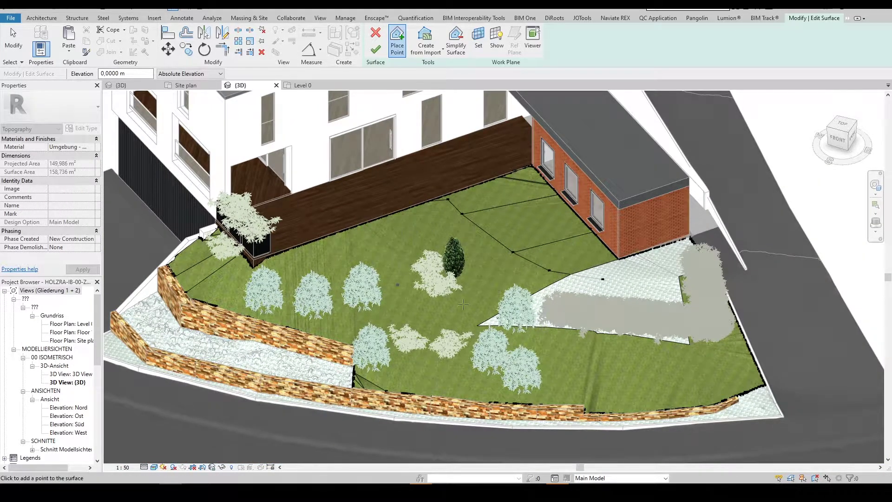
double_click(123, 73)
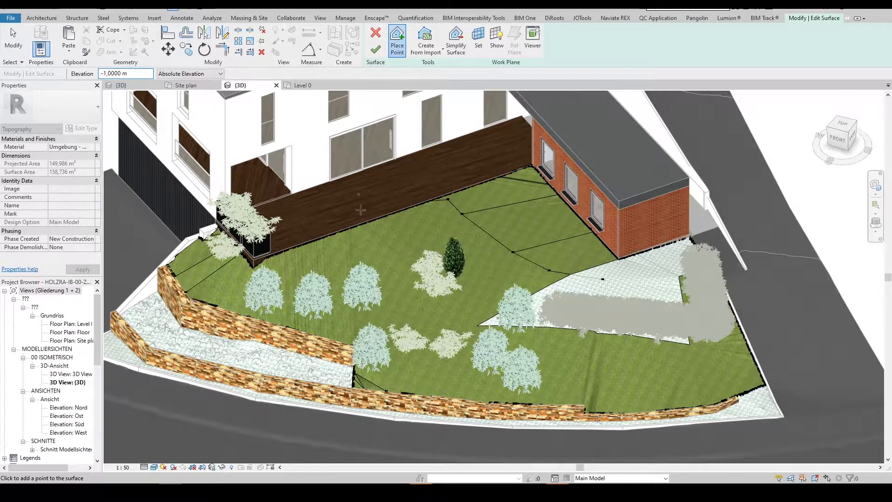
left_click(354, 239)
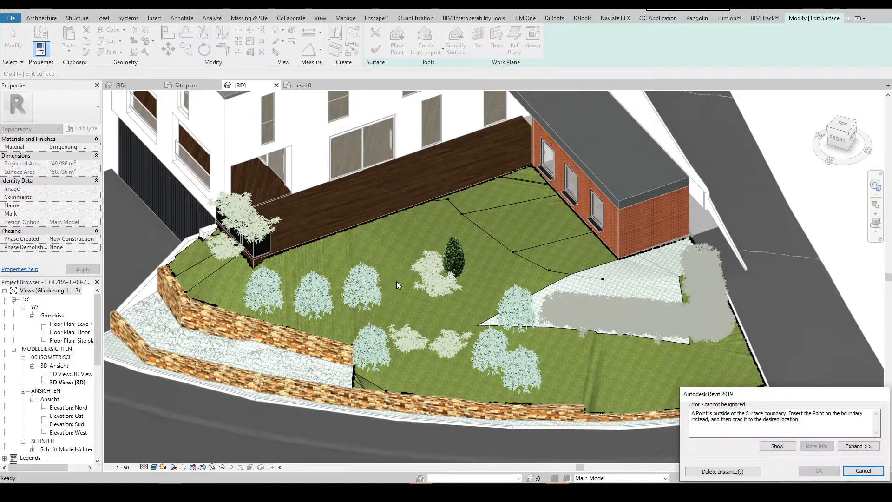
left_click(863, 471)
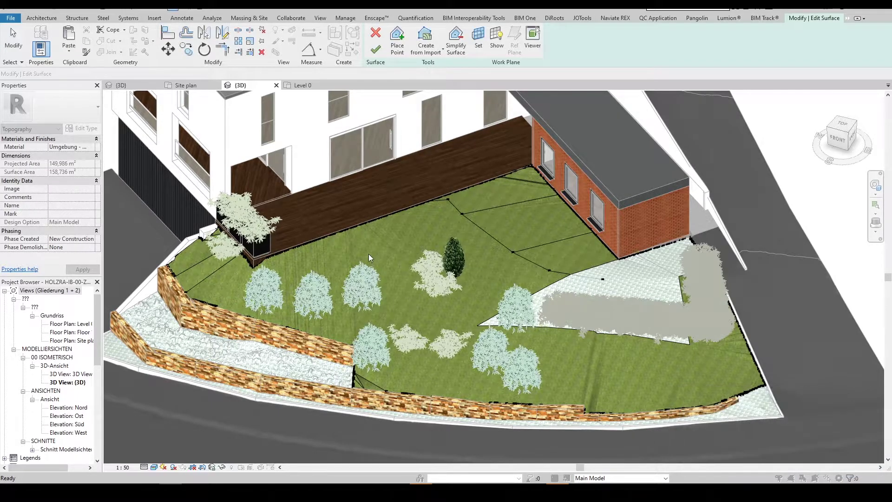
left_click(369, 244)
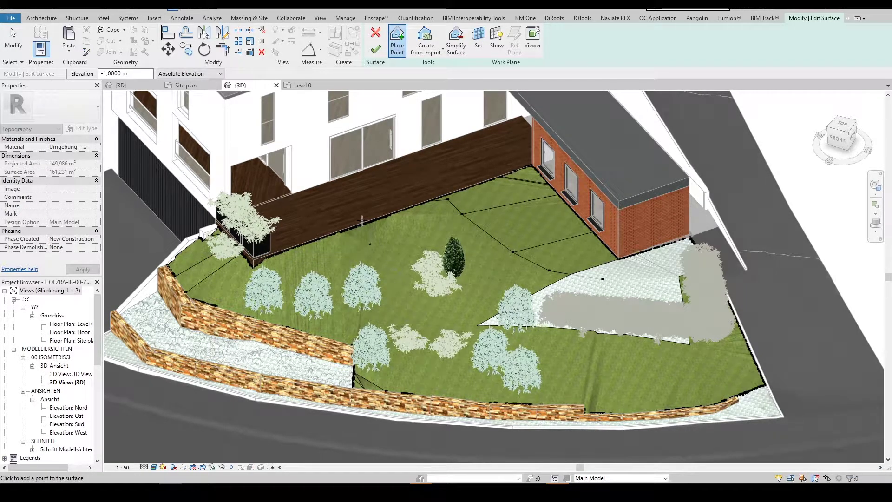
middle_click_drag(365, 223, 508, 344, "shift")
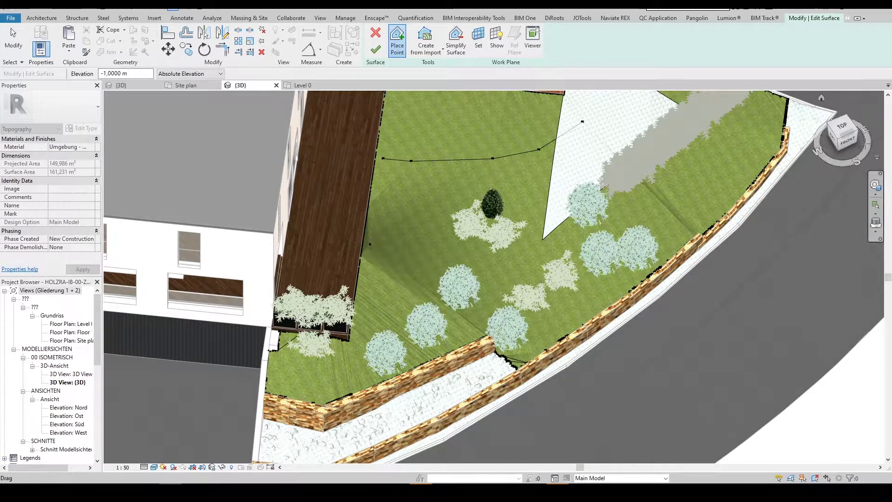
From a top view, add three −1 m points among the plants, shrubs and hedge
left_click(842, 127)
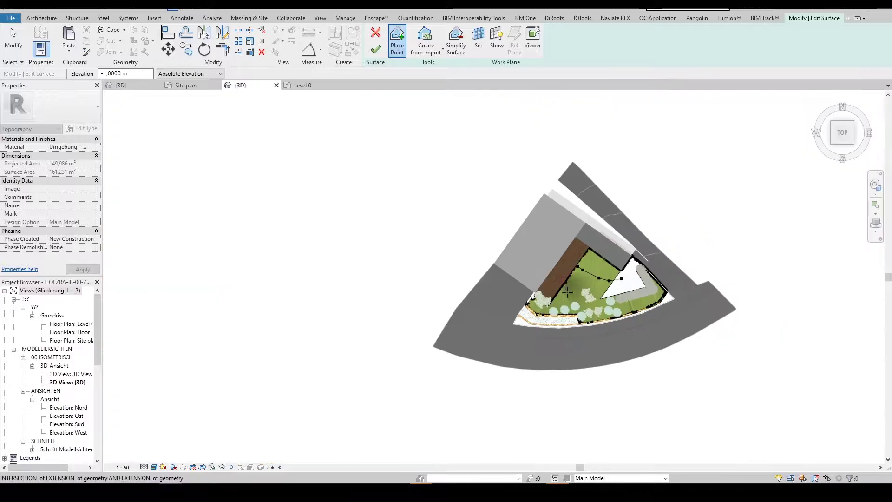
scroll(567, 291, "up", 5)
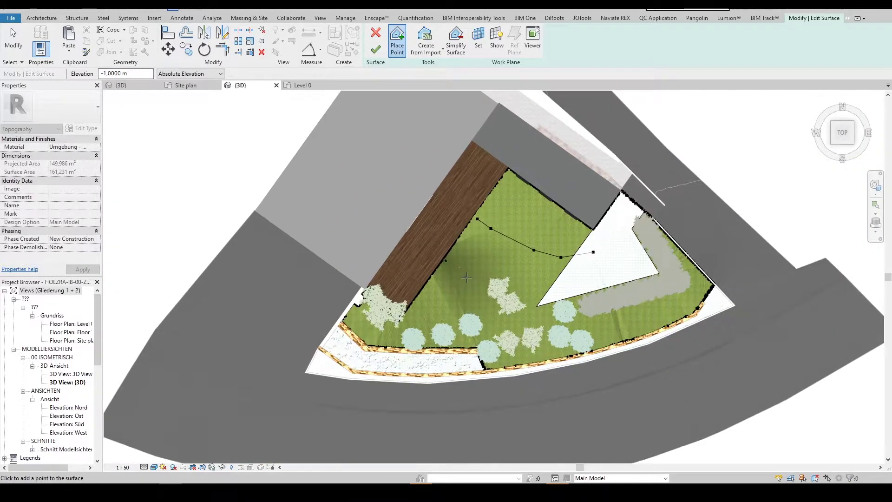
left_click(468, 278)
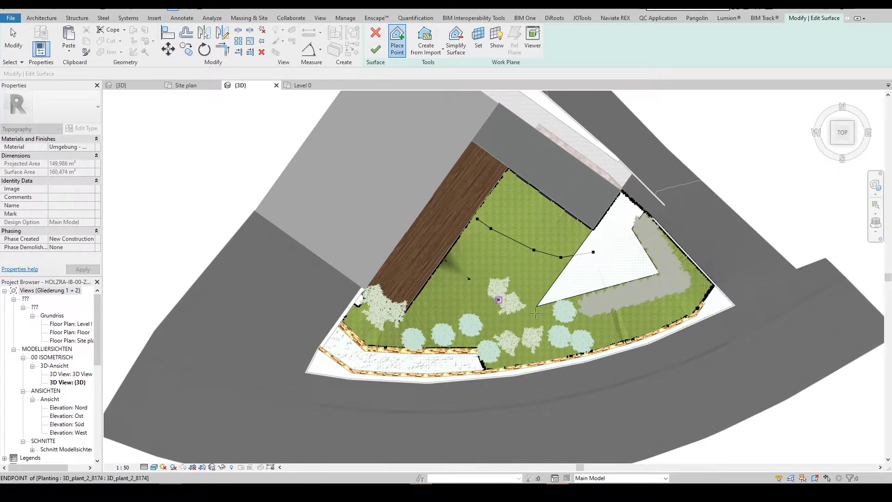
left_click(544, 310)
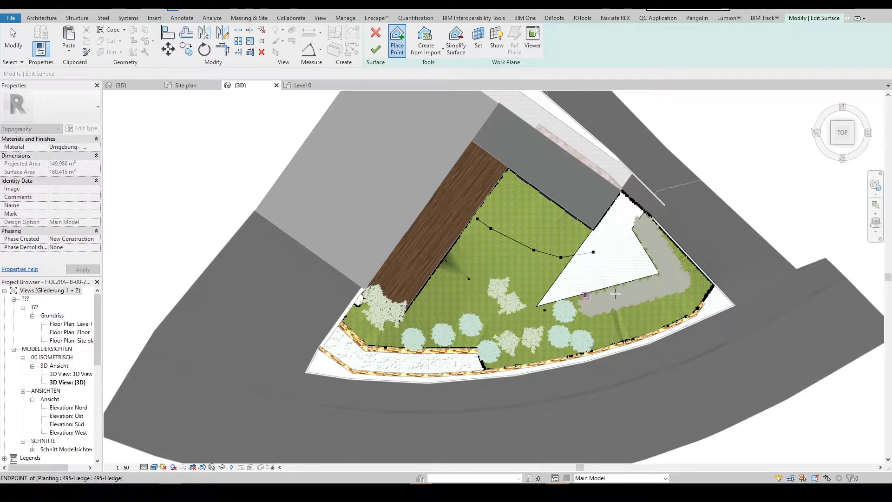
left_click(674, 265)
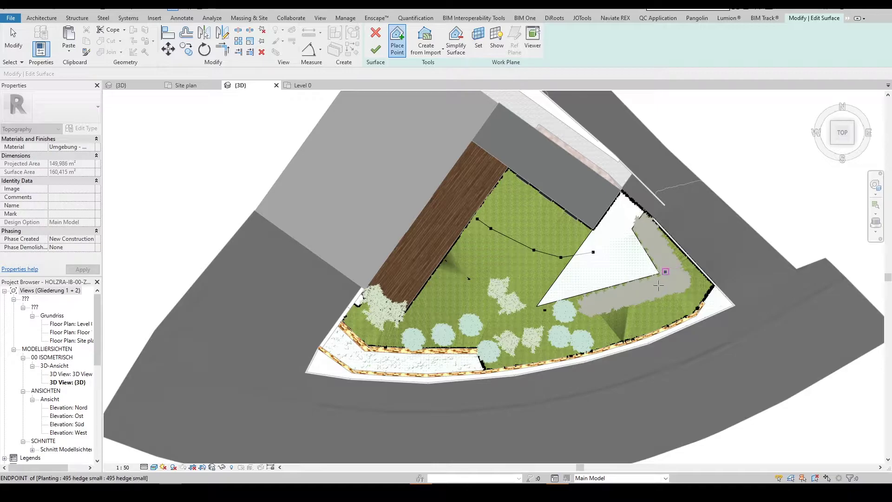
middle_click_drag(612, 243, 507, 111, "shift")
left_click(375, 49)
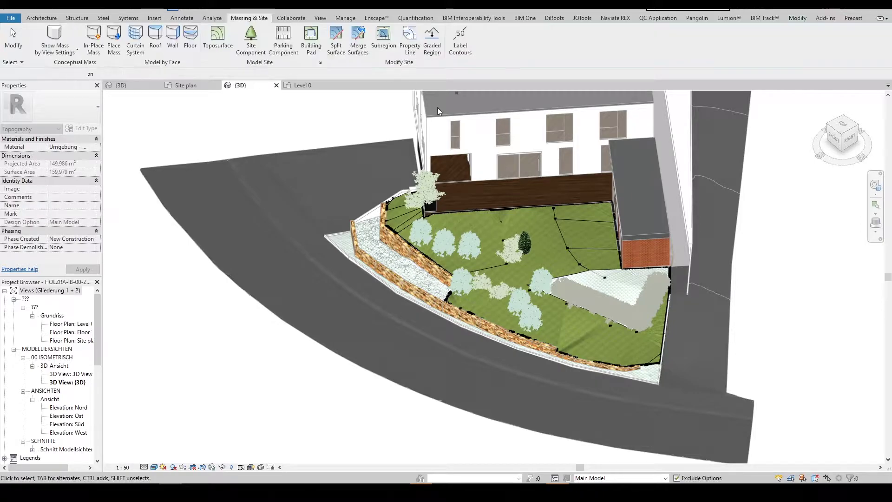
scroll(549, 227, "up", 2)
scroll(548, 227, "up", 1)
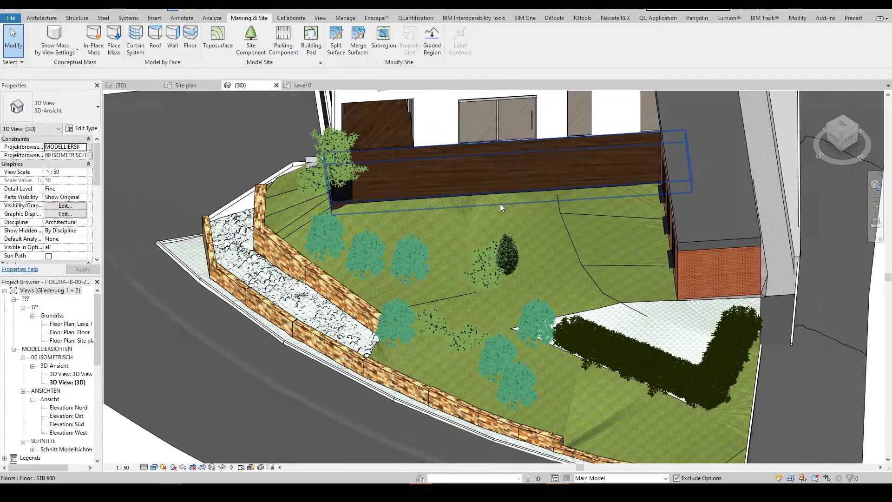
middle_click_drag(473, 244, 609, 264, "shift")
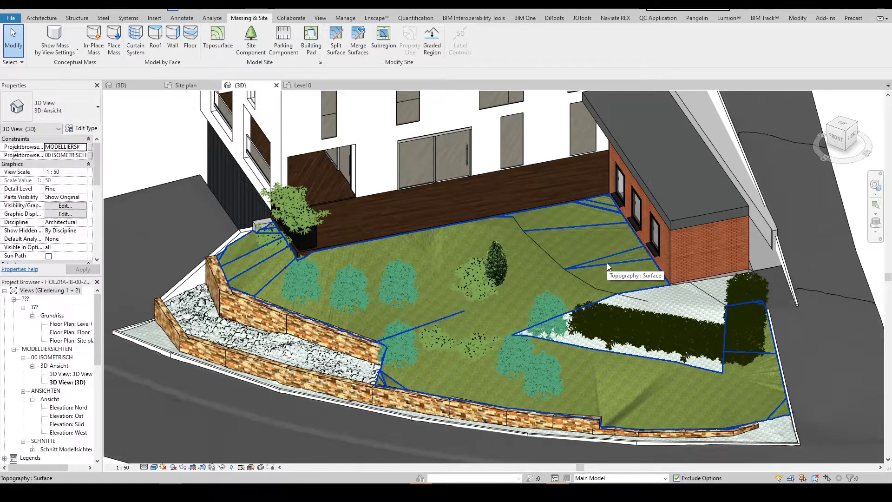
left_click(607, 264)
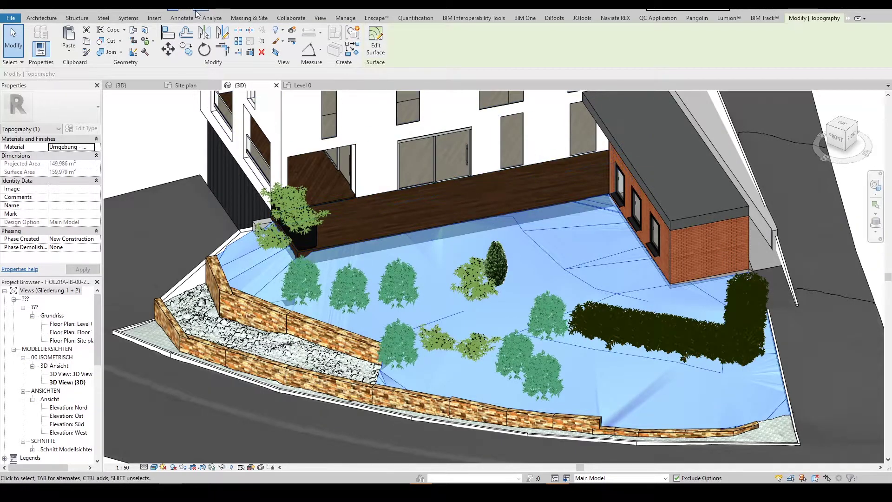
key("Escape")
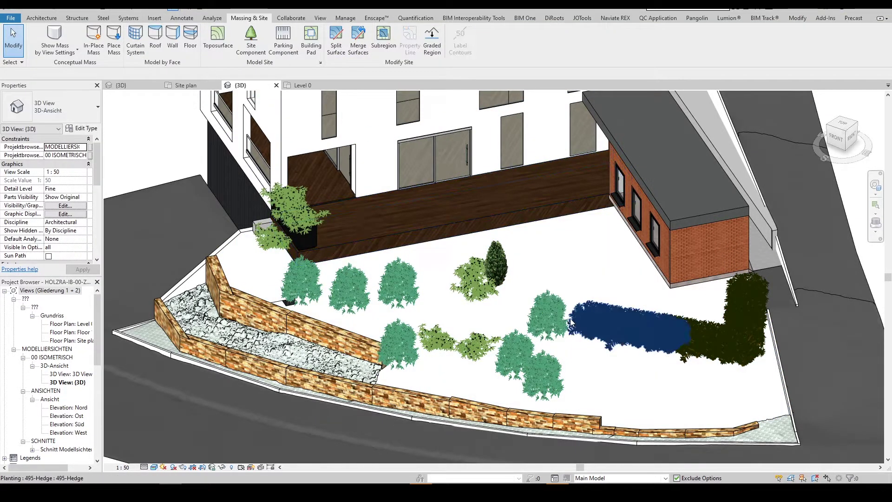
Create a new design option set and rename it Topography
left_click(352, 20)
left_click(509, 39)
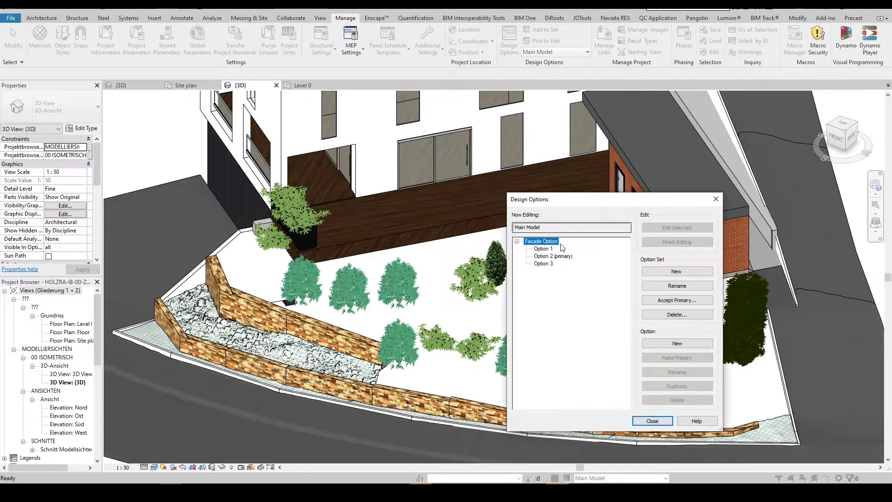
left_click(676, 271)
left_click(545, 271)
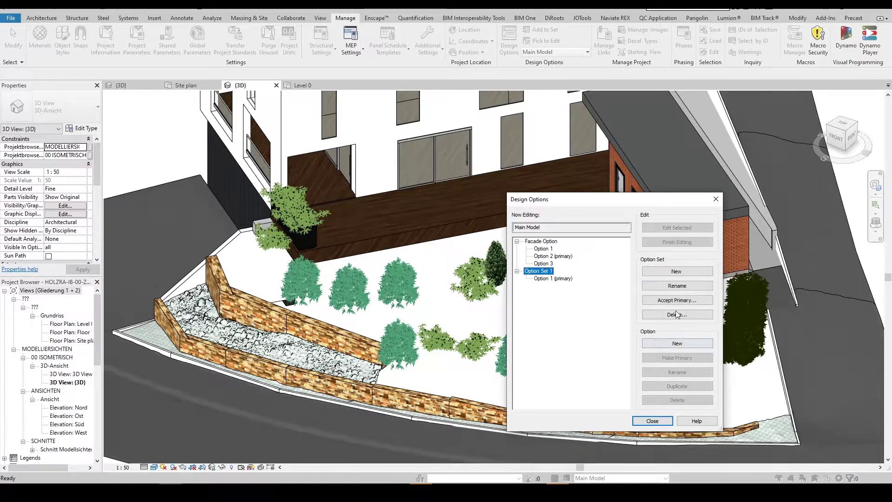
left_click(681, 286)
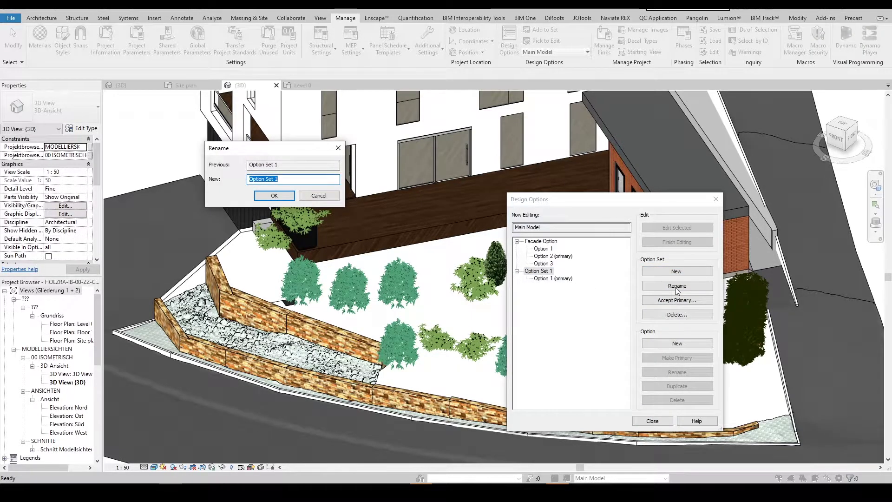
type("Topography")
key("Return")
Add Options 2 and 3 to Topography and make Option 1 (primary) the one being edited
left_click(677, 342)
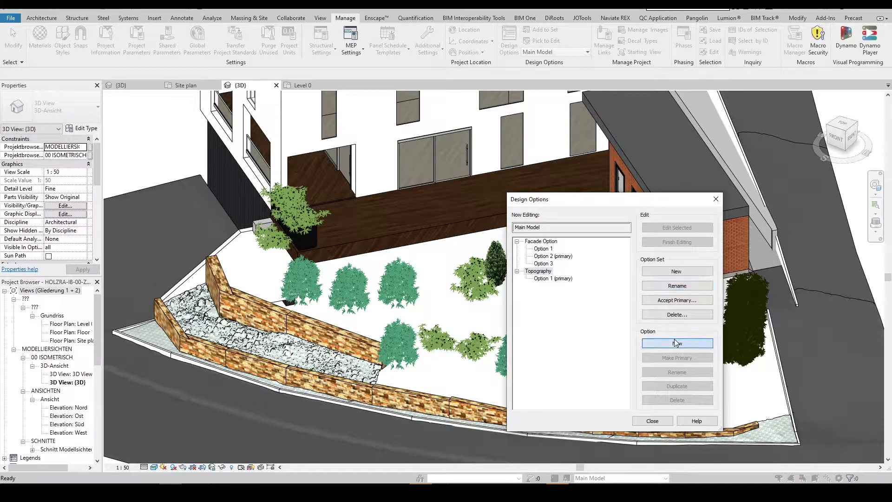
left_click(677, 343)
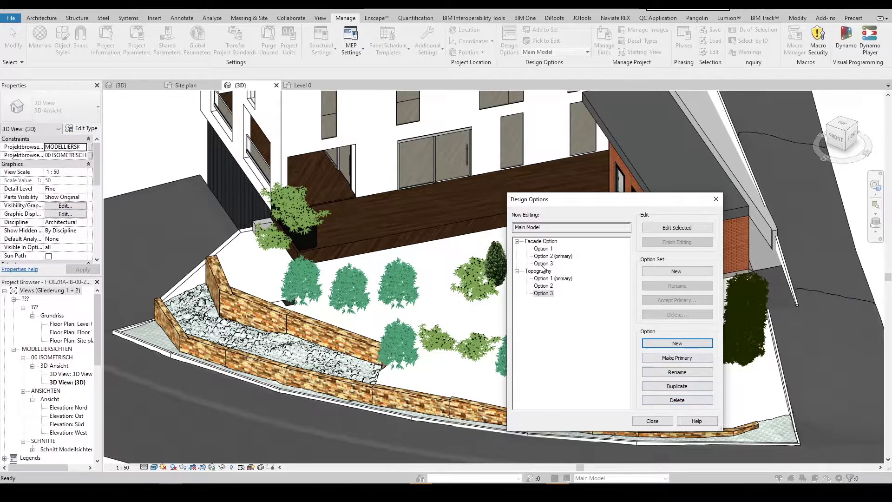
left_click(657, 423)
left_click(555, 52)
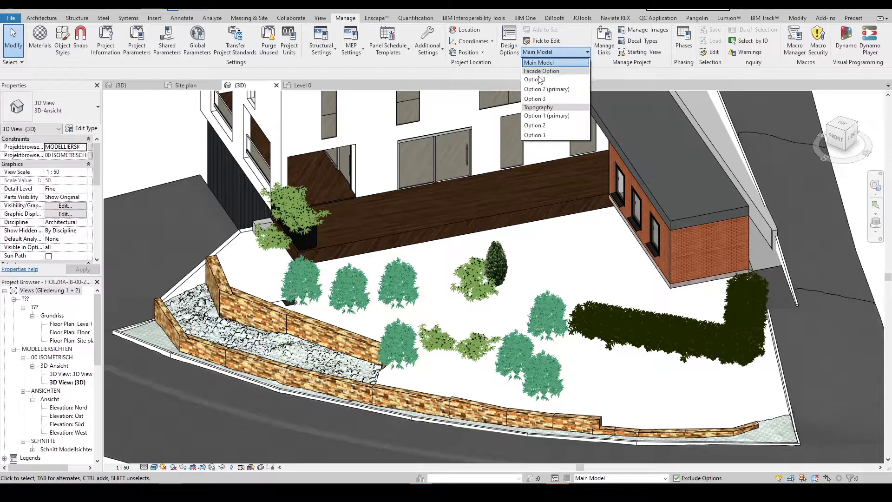
left_click(554, 116)
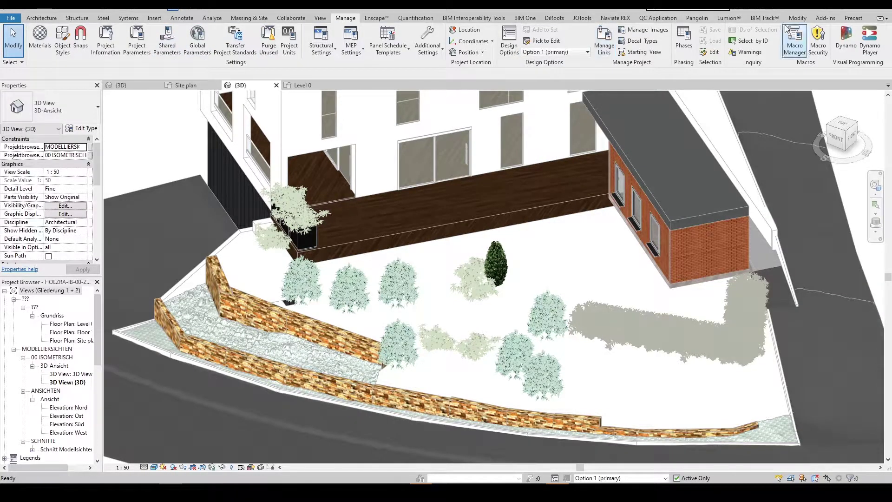
Paste the topography Aligned to Same Place into Topography Option 1, Option 2 and Option 3
left_click(797, 18)
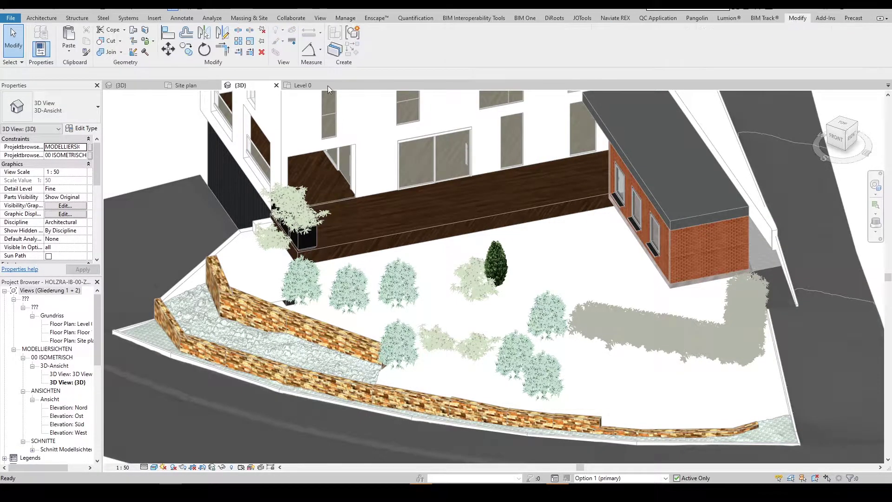
left_click(71, 53)
left_click(83, 140)
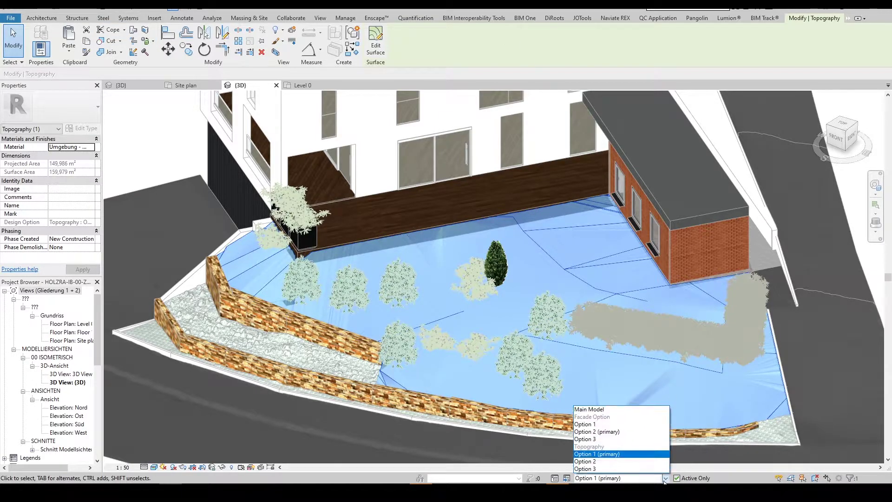
left_click(590, 462)
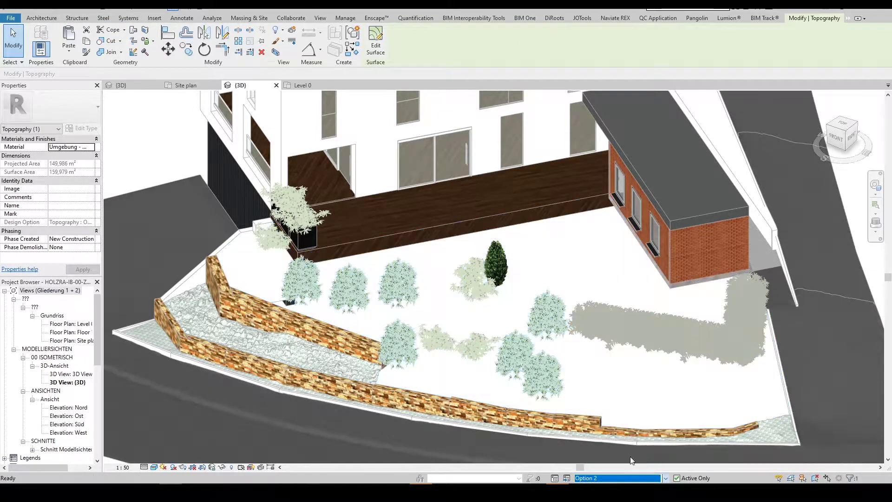
left_click(69, 55)
left_click(93, 141)
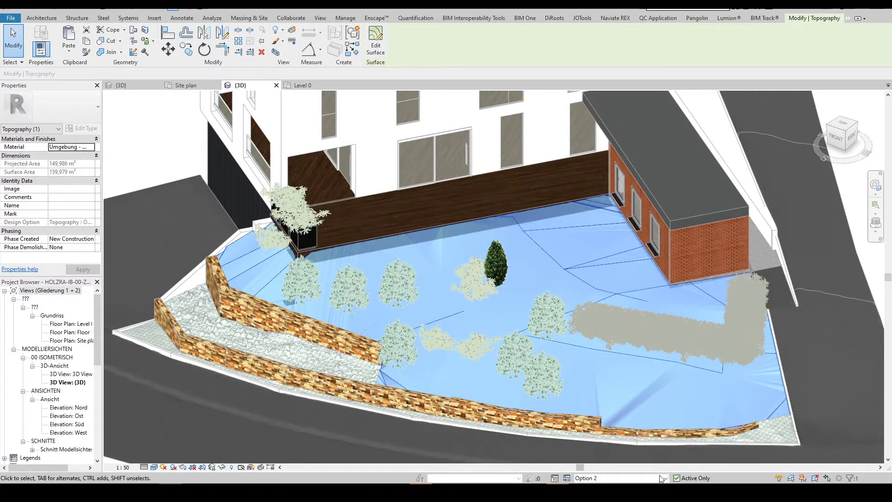
left_click(663, 478)
left_click(589, 470)
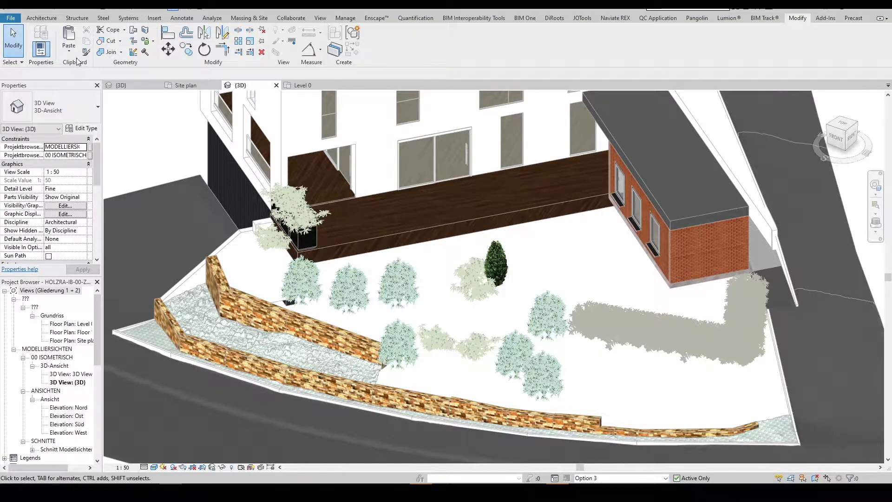
left_click(70, 55)
left_click(93, 141)
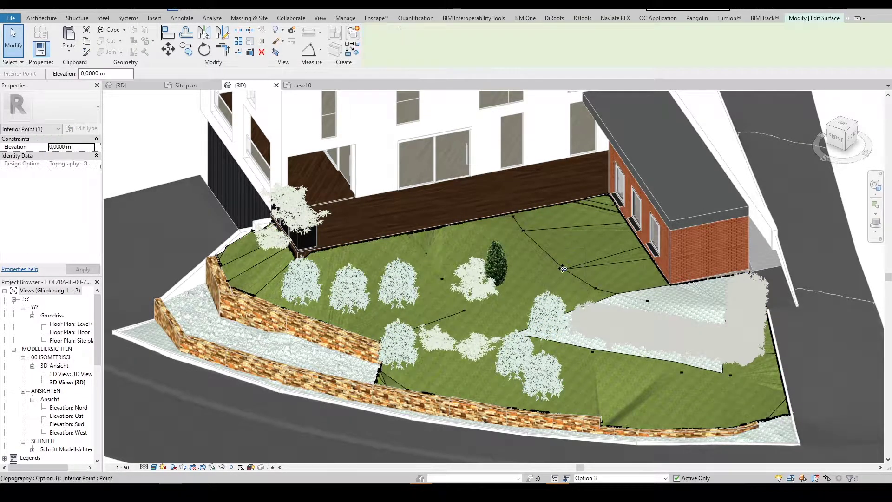
Add an interior point and delete the surface points around the paved area
left_click(524, 296)
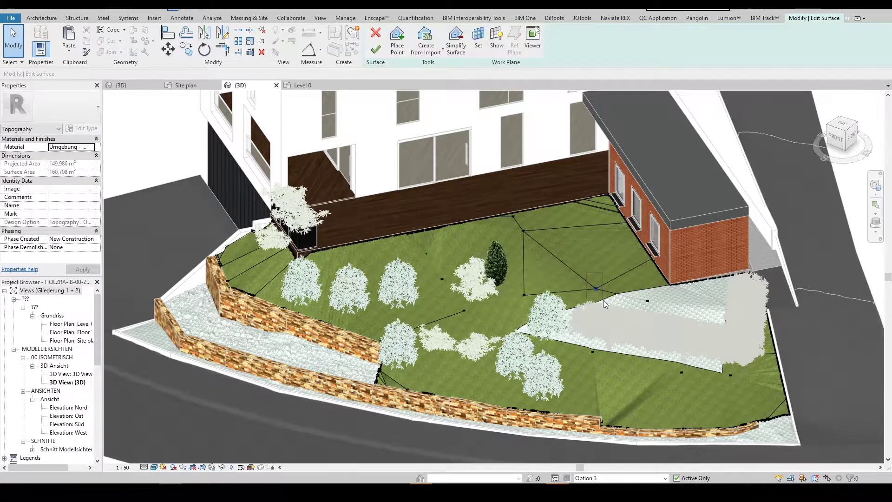
key("Escape")
left_click_drag(637, 283, 671, 325)
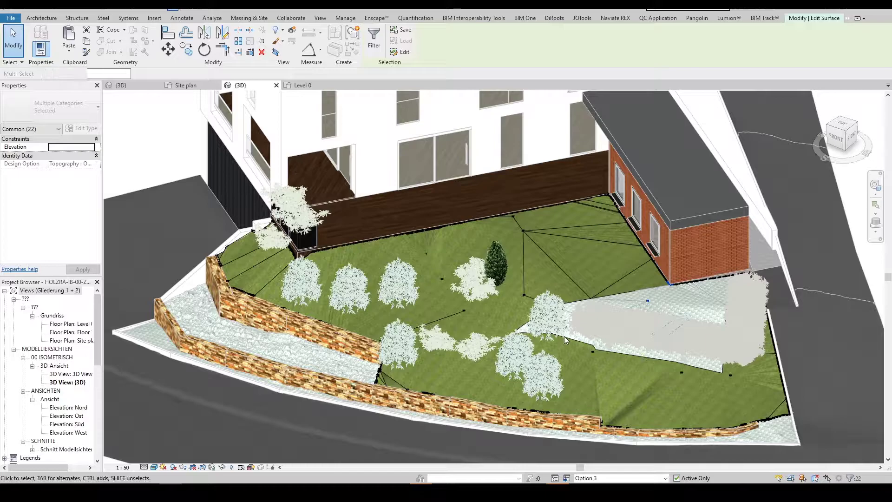
key("Delete")
Move an interior point and raise its elevation to 1,0000 m
left_click(593, 351)
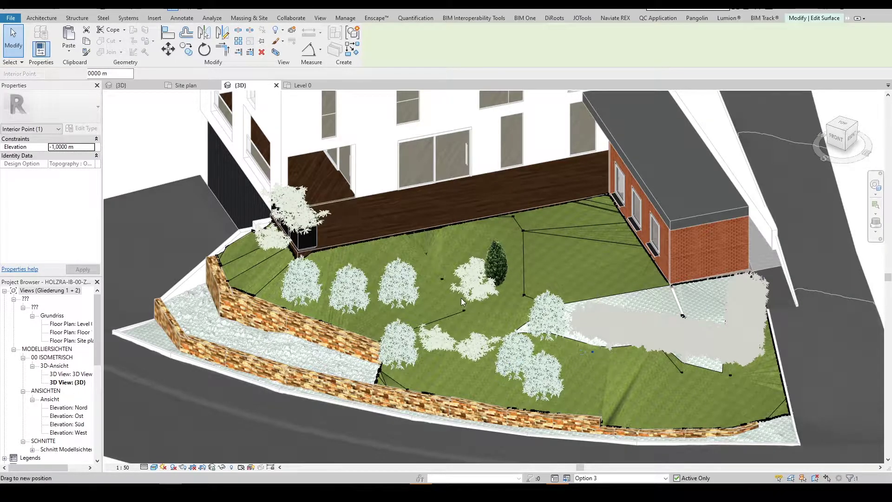
left_click_drag(428, 274, 459, 292)
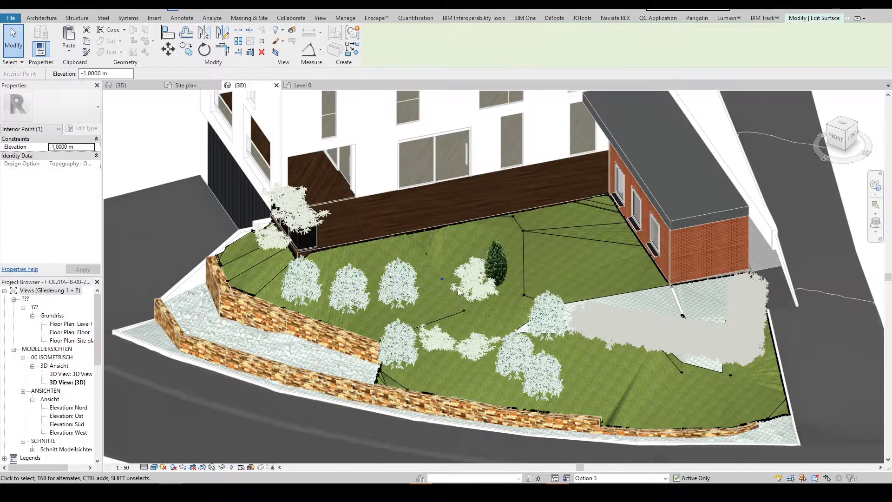
left_click(79, 148)
type("1,0000 m")
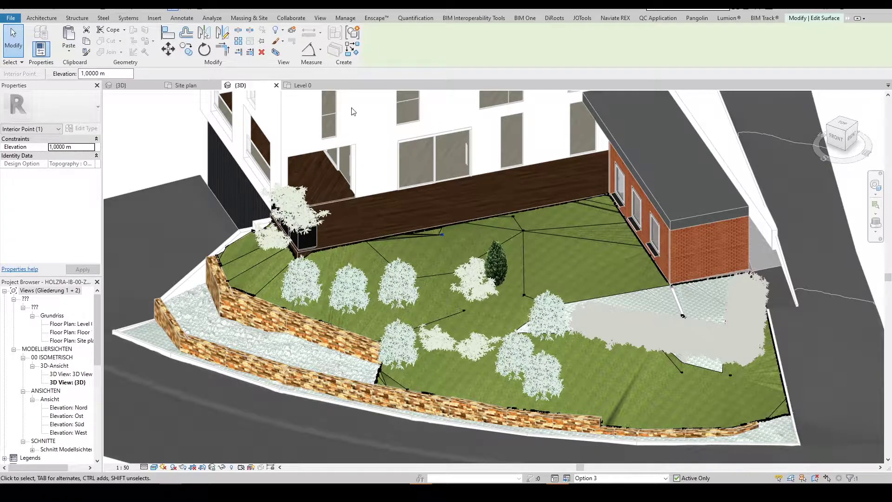
key("Escape")
Finish the surface, show Topography Option 1 (primary) and set the view's phase to Existing
left_click(418, 51)
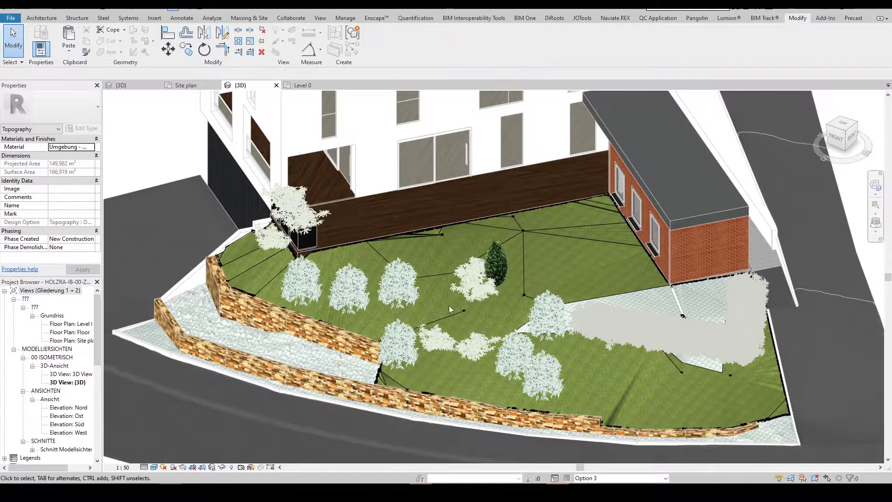
left_click(651, 478)
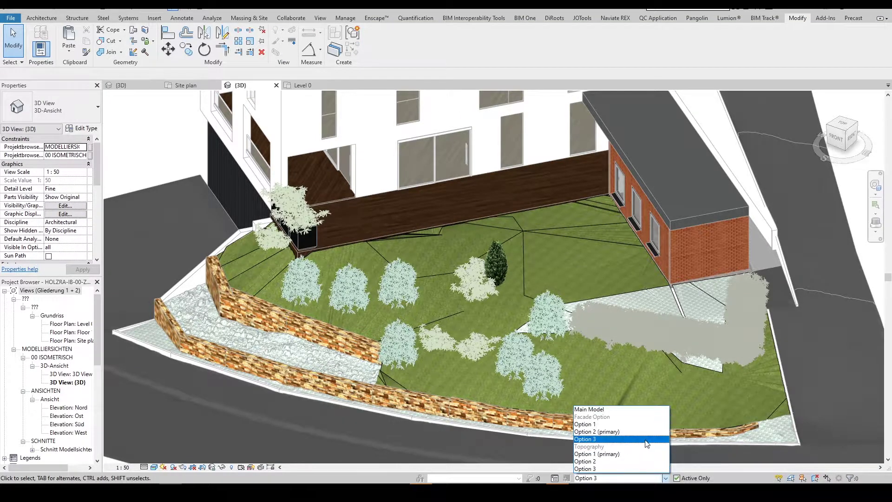
left_click(644, 454)
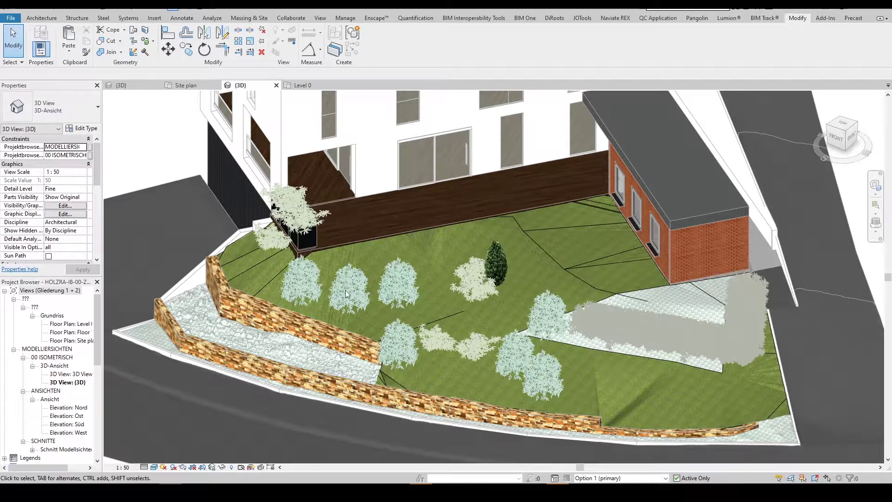
scroll(78, 230, "down", 6)
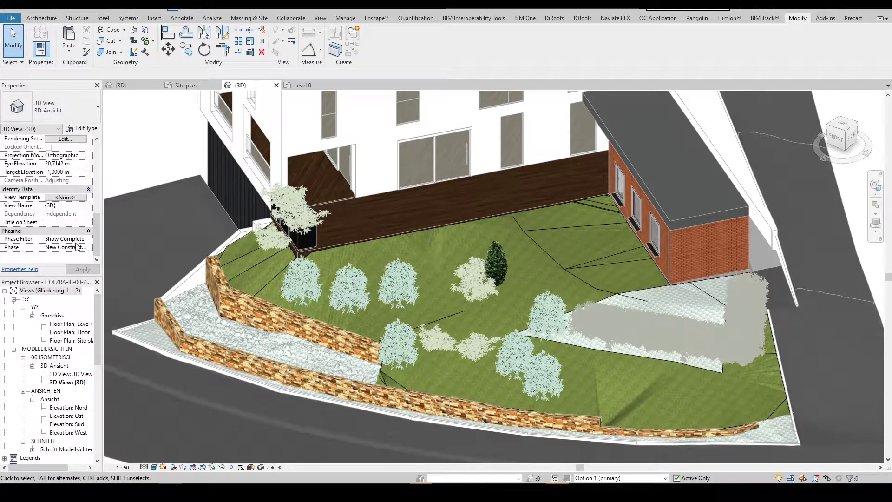
left_click(67, 248)
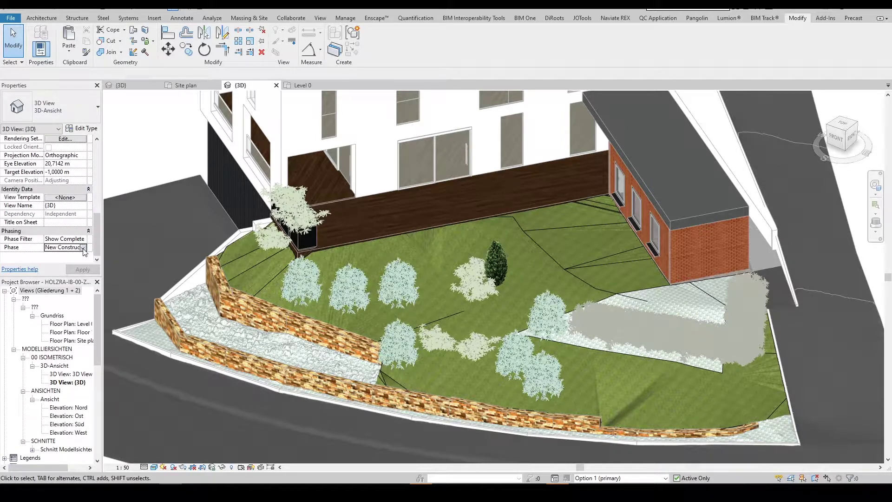
left_click(83, 247)
left_click(61, 256)
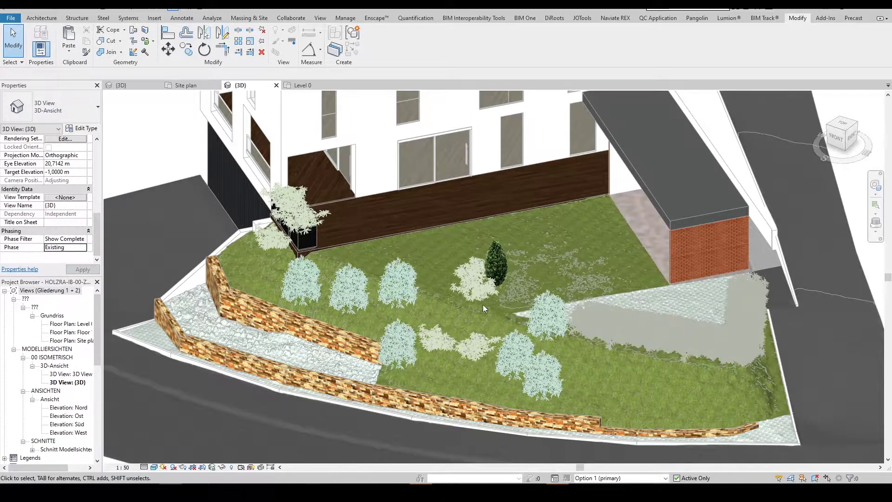
Cycle the displayed design option through Option 2 and then Option 3
left_click(666, 478)
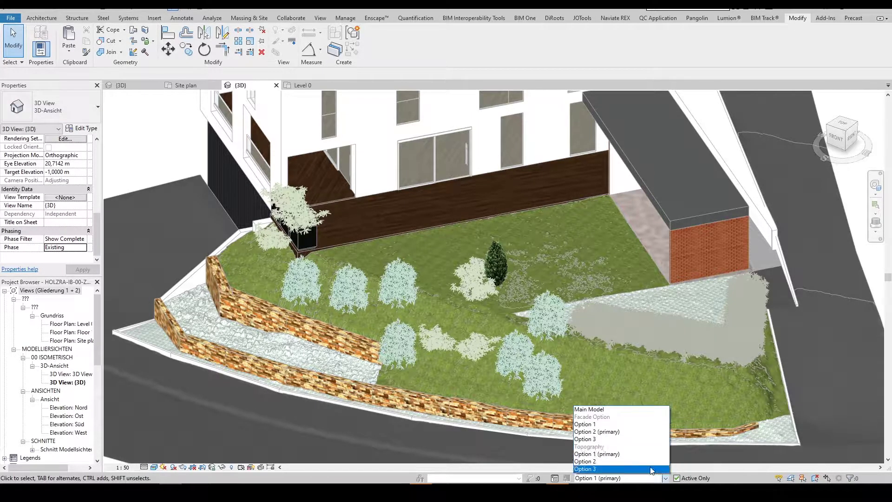
left_click(646, 461)
left_click(662, 479)
left_click(604, 469)
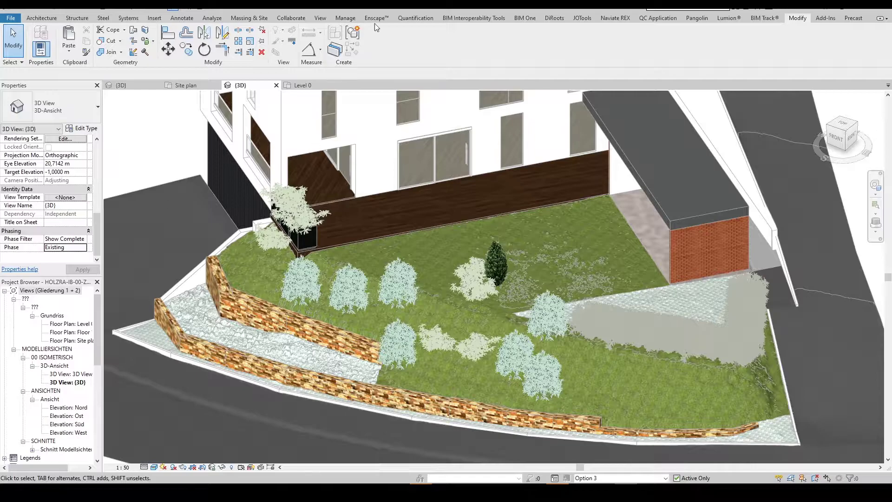
In Phasing, review the Demolished and New rows of the graphic overrides table
left_click(345, 17)
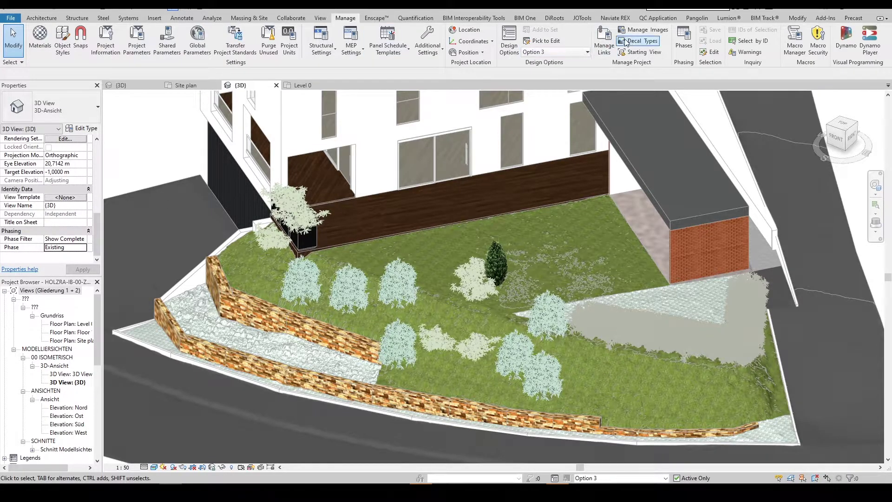
left_click(684, 45)
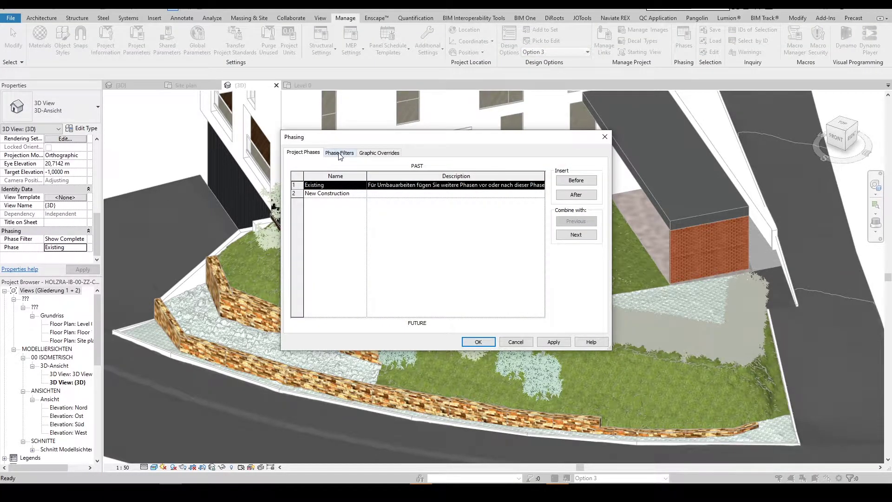
left_click(378, 153)
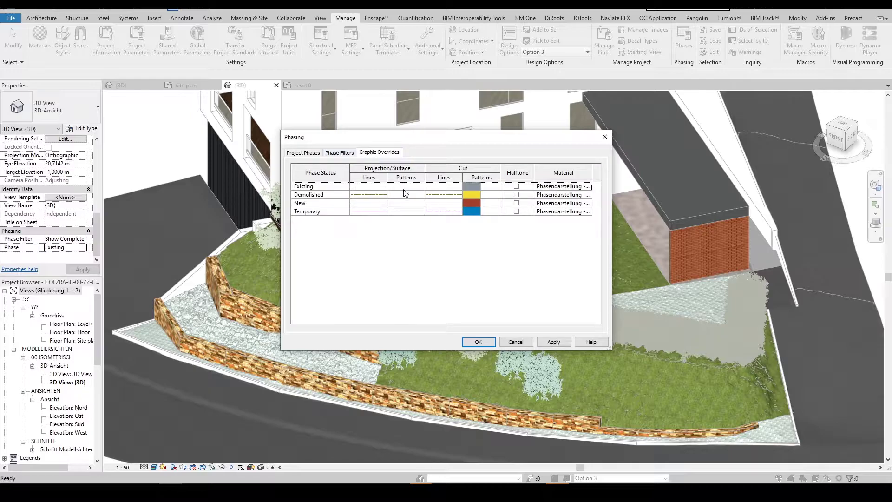
left_click(324, 195)
left_click(325, 204)
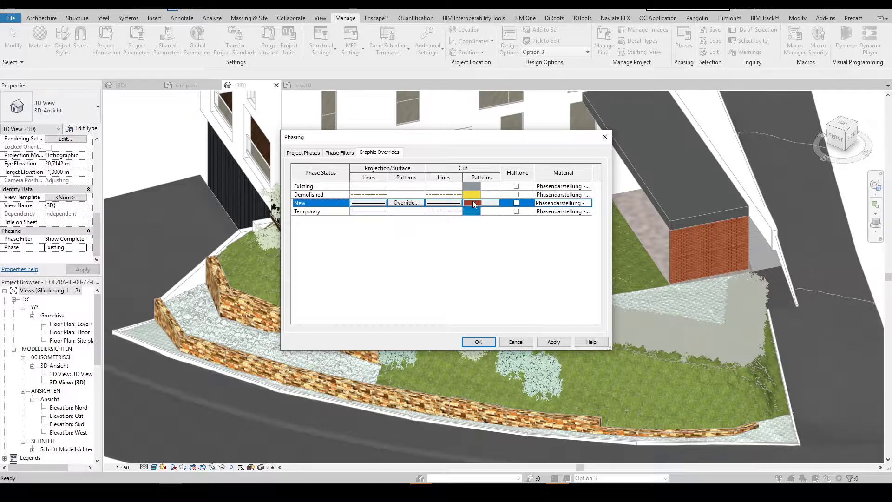
Add a new phase filter named DEMO
left_click(342, 152)
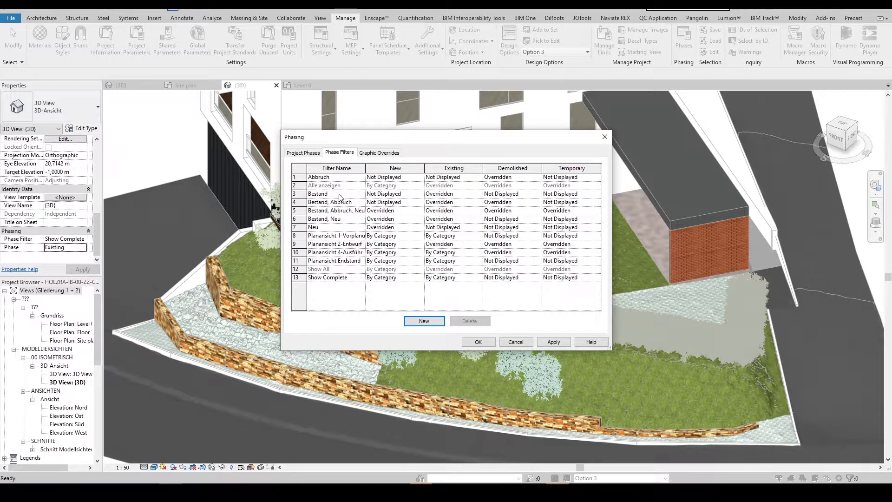
left_click(424, 321)
left_click(344, 287)
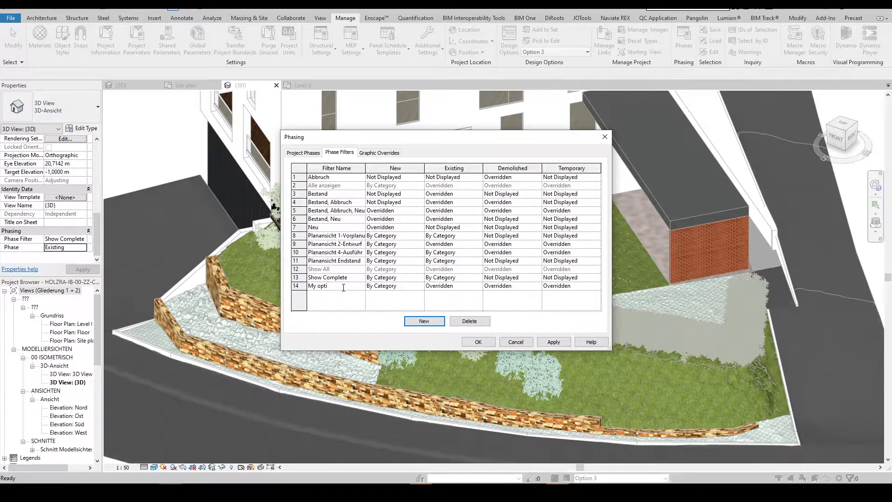
key("BackSpace")
key("BackSpace")
key("BackSpace")
key("BackSpace")
type("DEMO")
Set DEMO to New: Not Displayed, Existing: By Category, Temporary: Not Displayed, and confirm
left_click(420, 287)
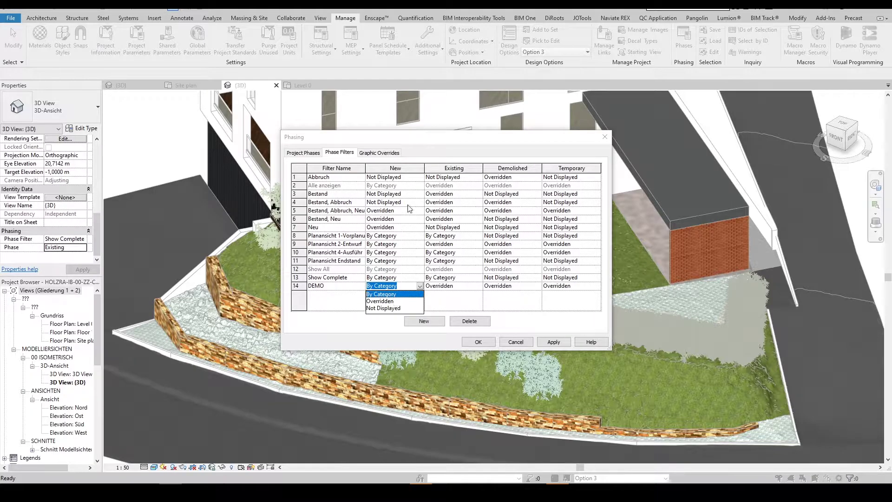
left_click(390, 308)
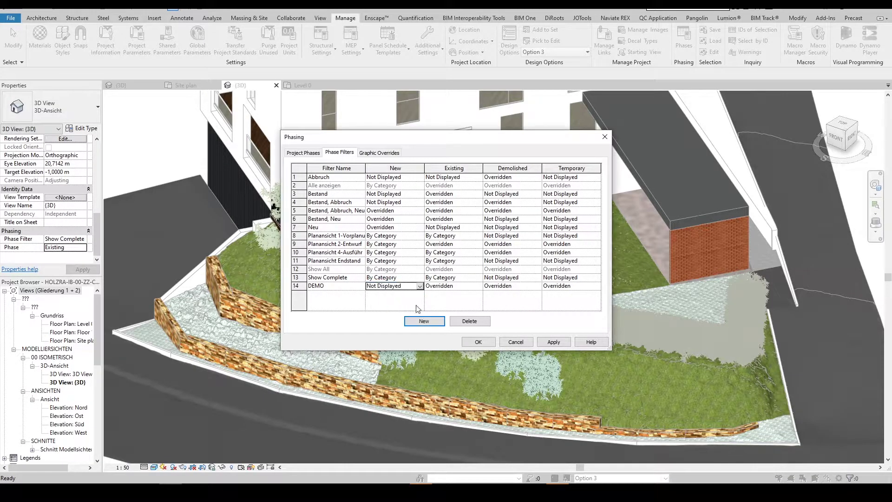
left_click(450, 286)
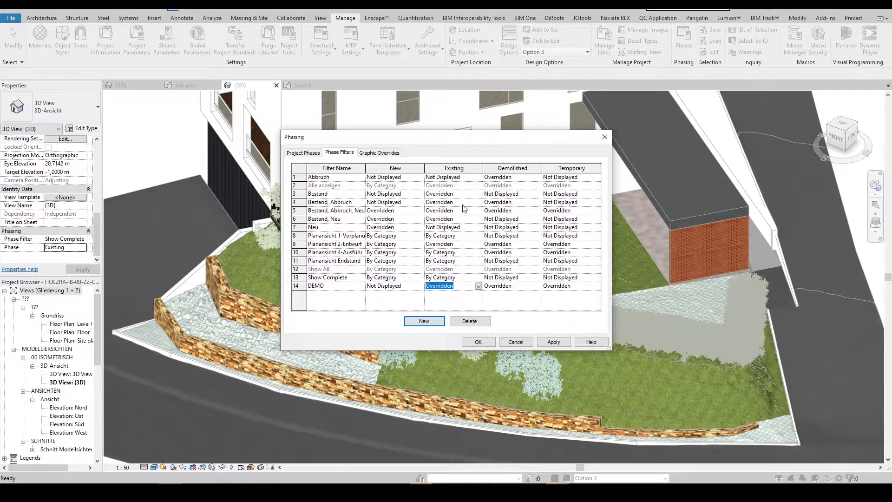
left_click(478, 287)
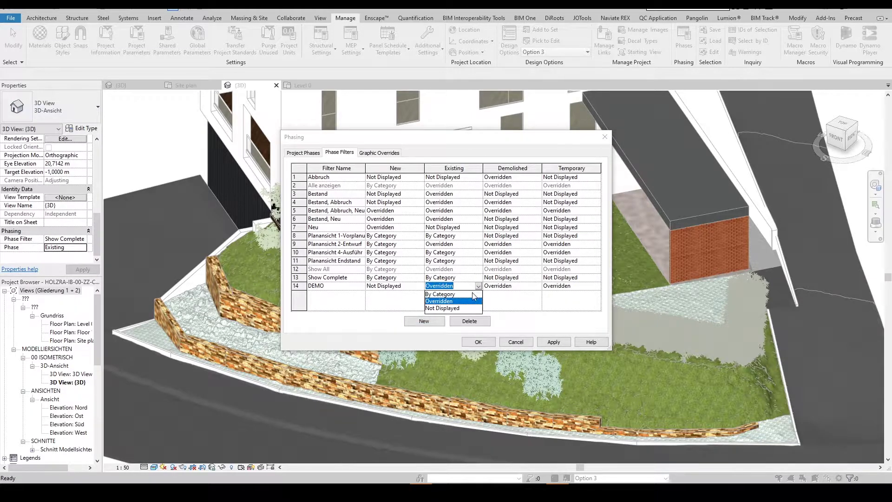
left_click(474, 294)
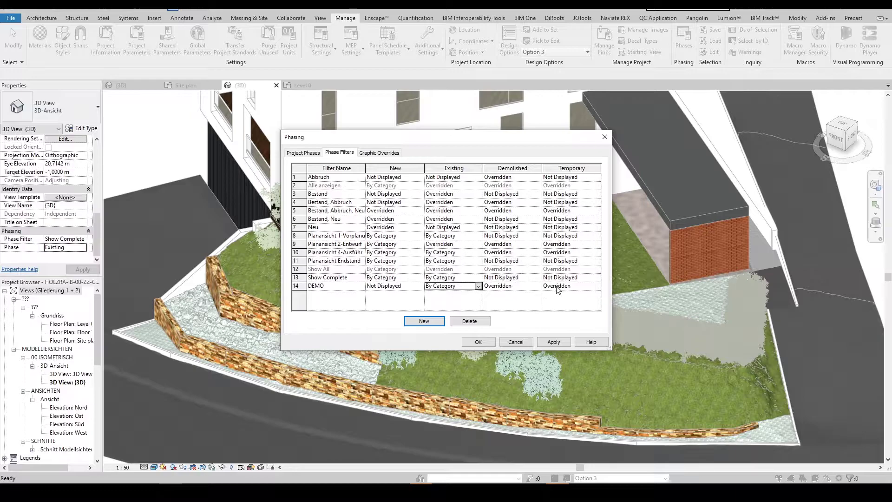
left_click(598, 287)
left_click(575, 311)
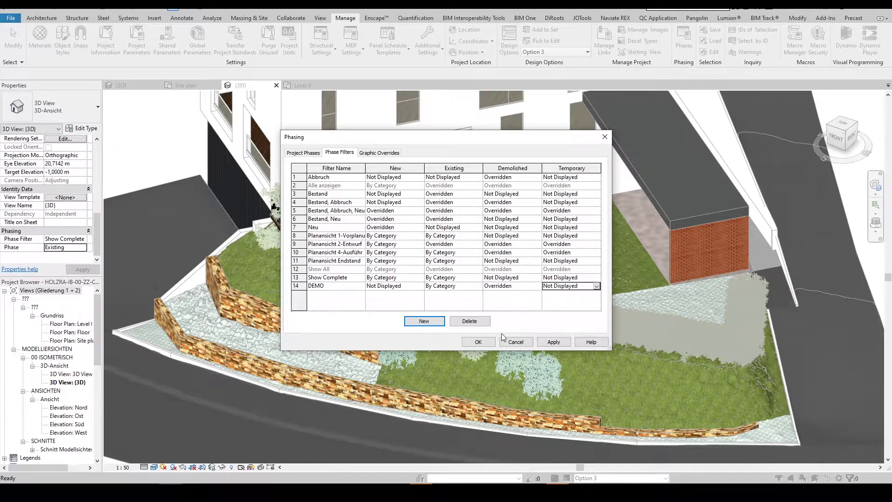
left_click(495, 343)
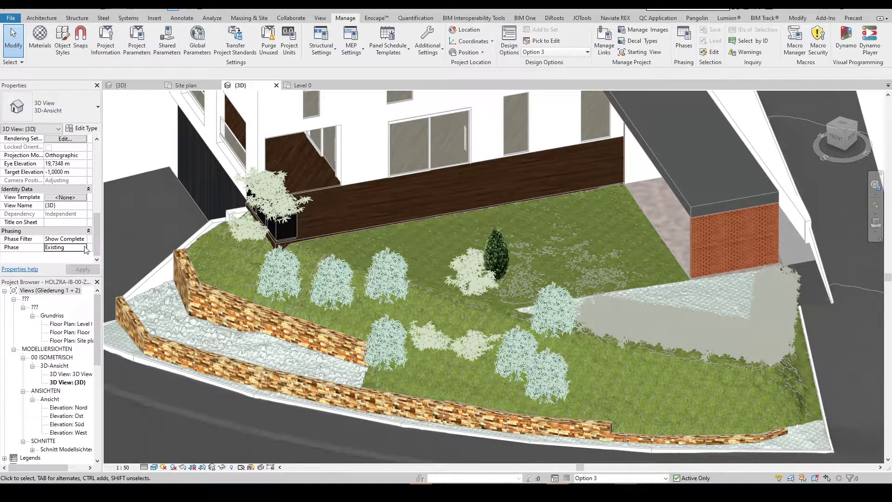
Switch the 3D view to the New Construction phase with the DEMO phase filter
left_click(85, 249)
left_click(79, 265)
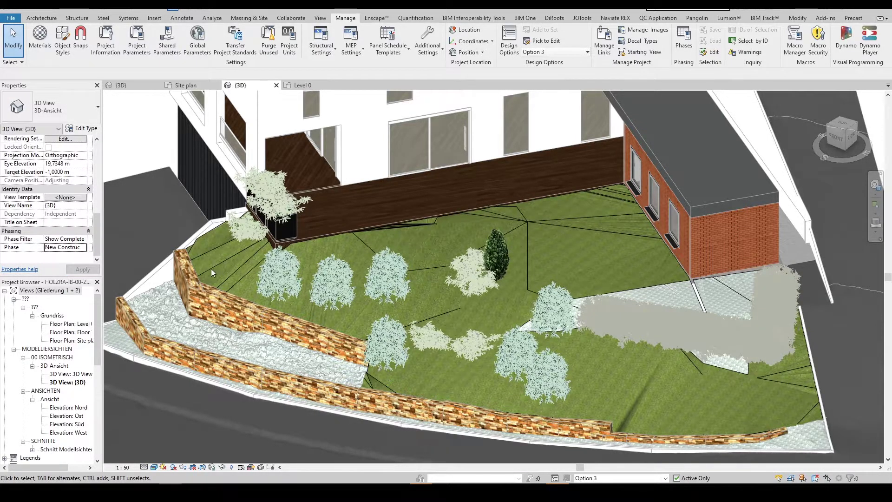
left_click(65, 238)
left_click(83, 239)
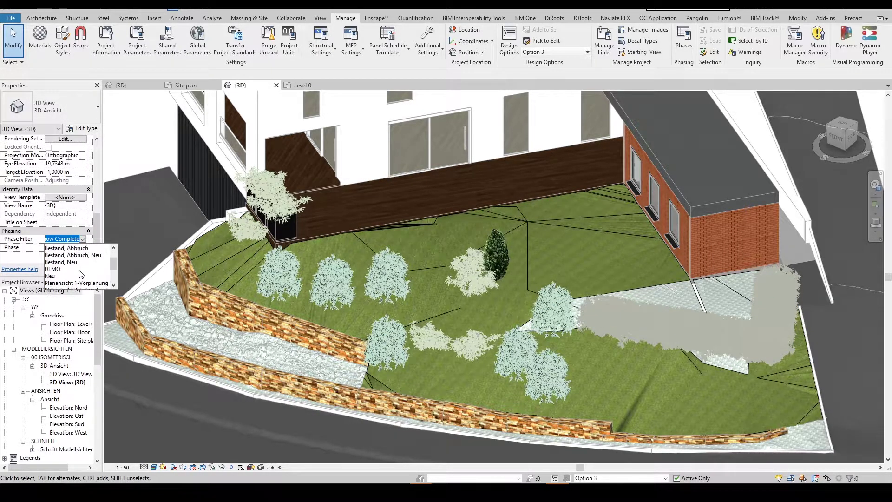
left_click(76, 269)
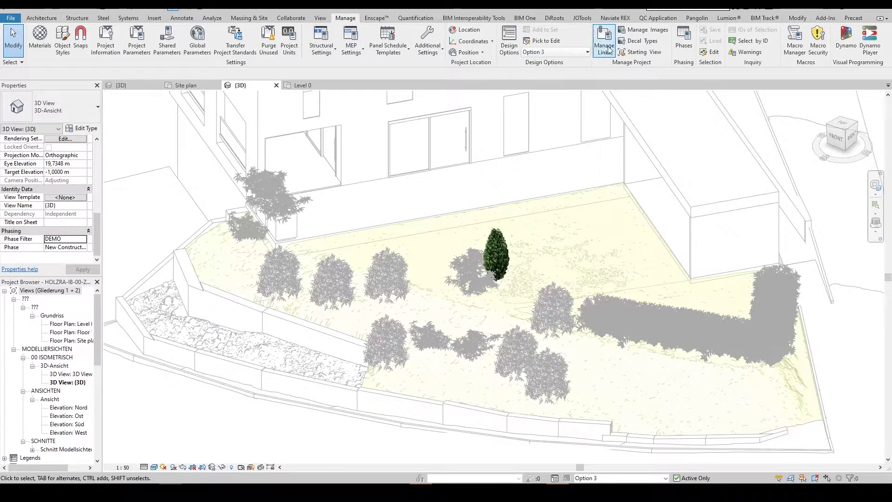
In the DEMO phase filter, set New to Overridden and Existing to Not Displayed, and apply
left_click(687, 36)
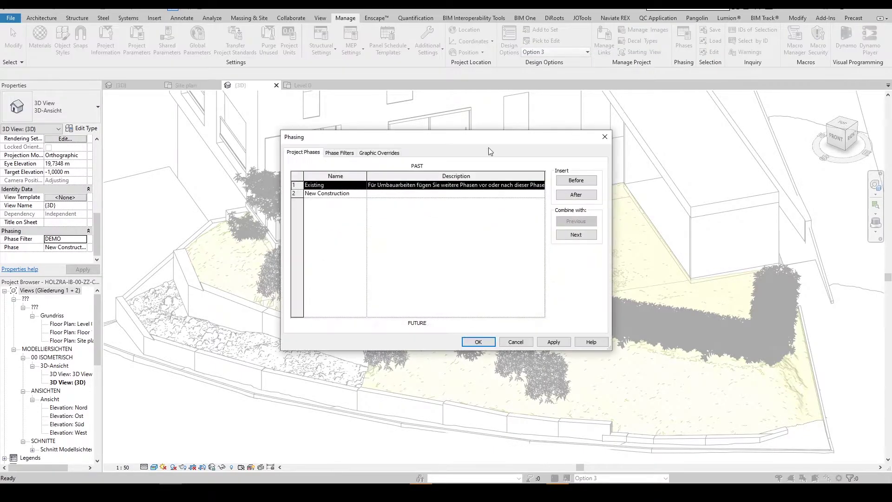
left_click(356, 154)
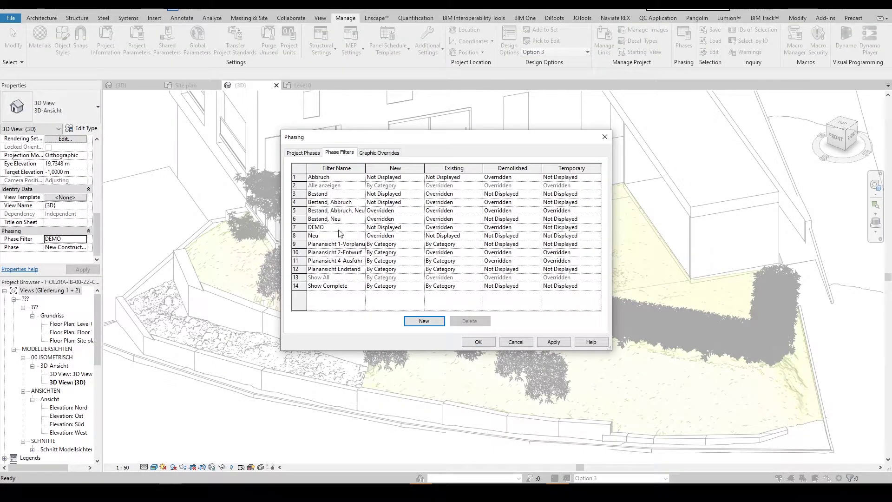
left_click(393, 228)
left_click(394, 229)
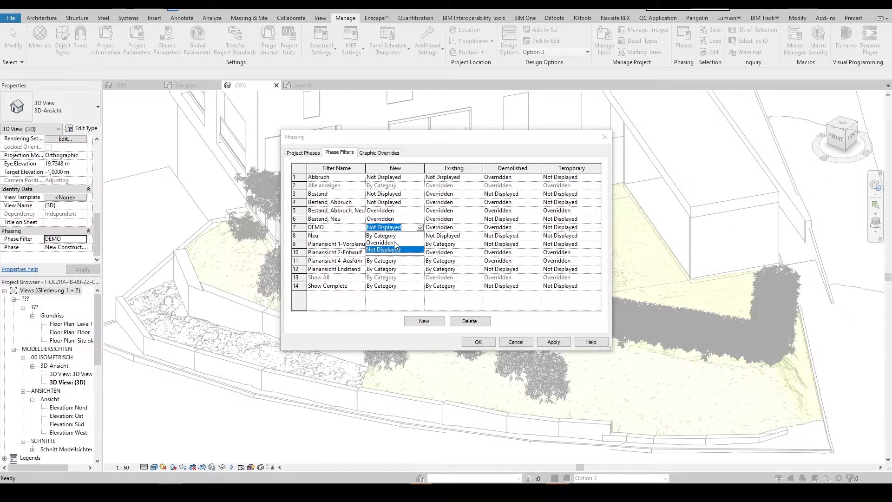
left_click(395, 243)
left_click(479, 228)
left_click(479, 228)
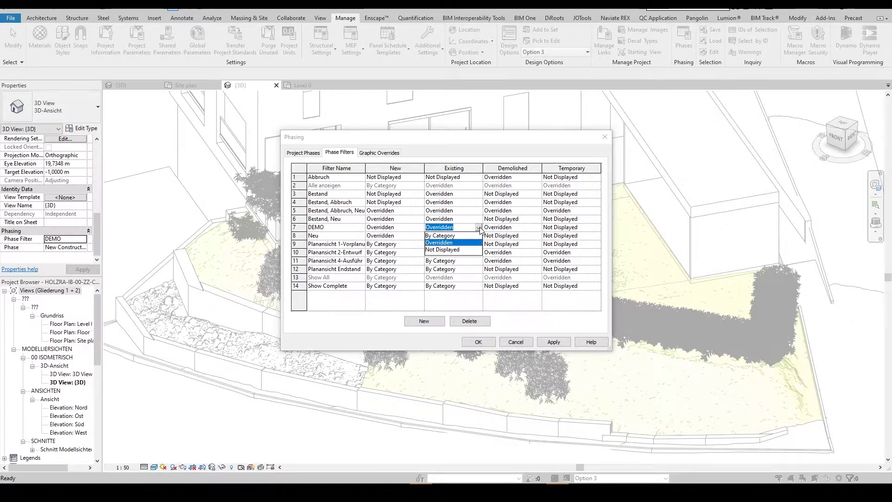
left_click(444, 250)
left_click(525, 227)
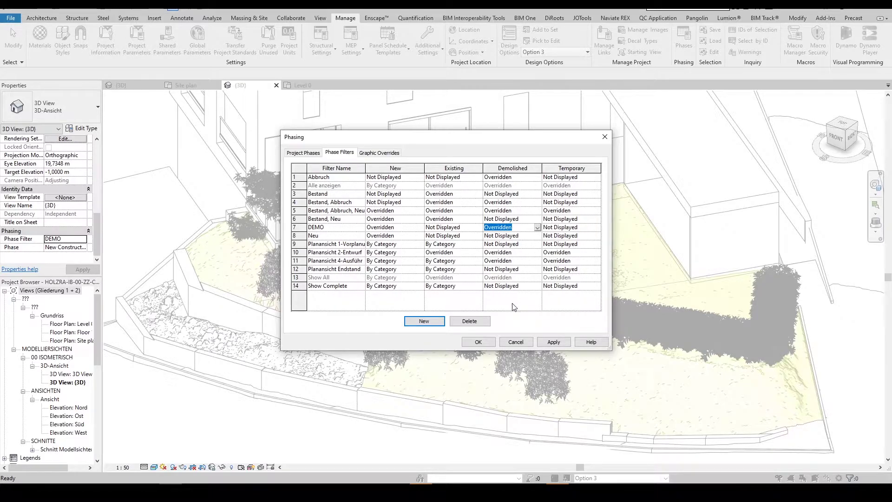
left_click(553, 341)
left_click(483, 342)
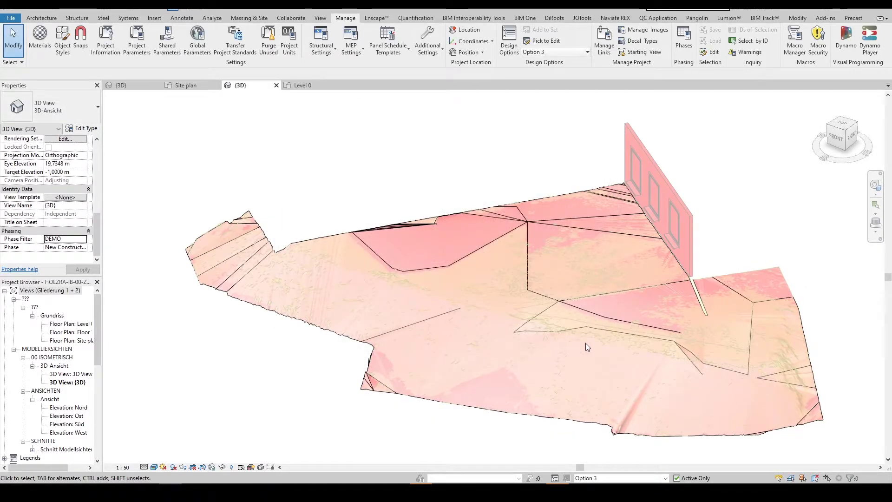
Orbit the 3D view to inspect the pink-tinted terrain and house wall from low and high angles
middle_click_drag(586, 343, 574, 297, "shift")
scroll(570, 262, "up", 3)
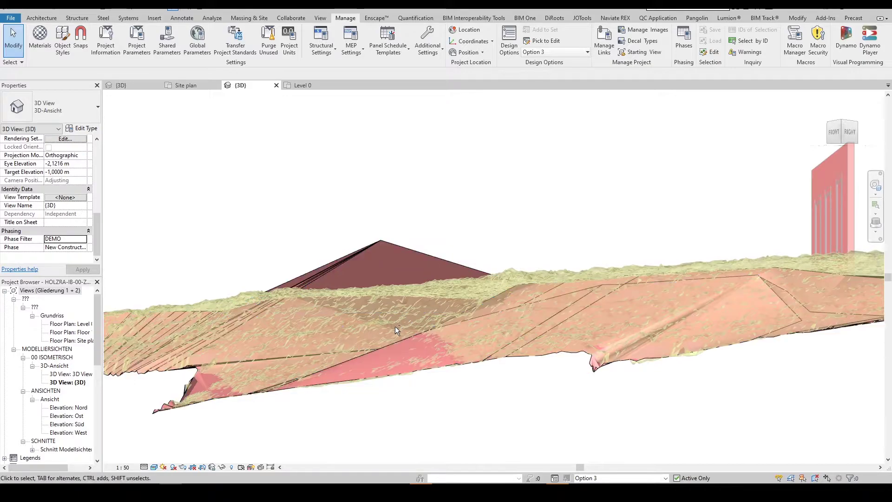
middle_click_drag(395, 326, 277, 254, "shift")
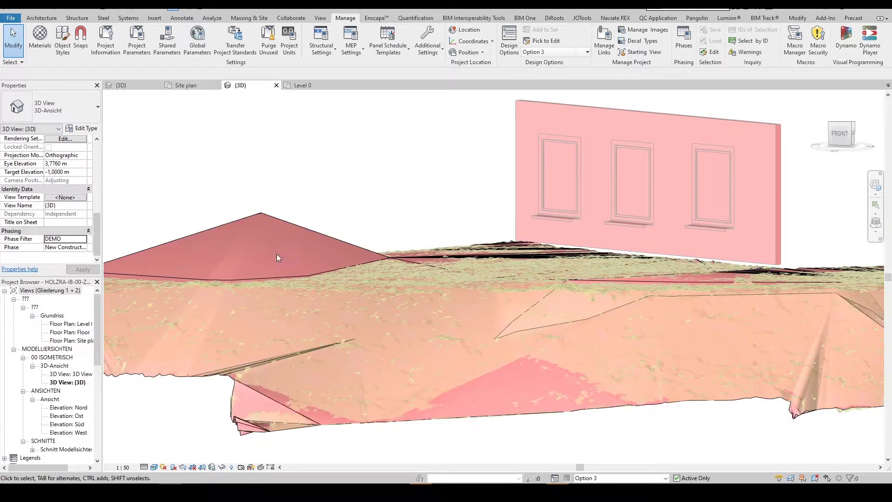
middle_click_drag(358, 314, 200, 302, "shift")
scroll(85, 374, "down", 3)
Create a new Topography schedule with its phase kept at New Construction
left_click(56, 390)
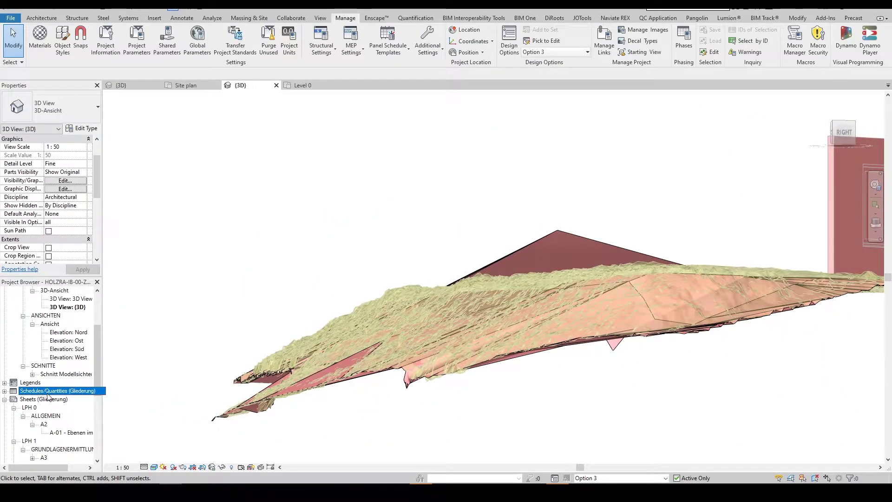
right_click(48, 397)
left_click(75, 277)
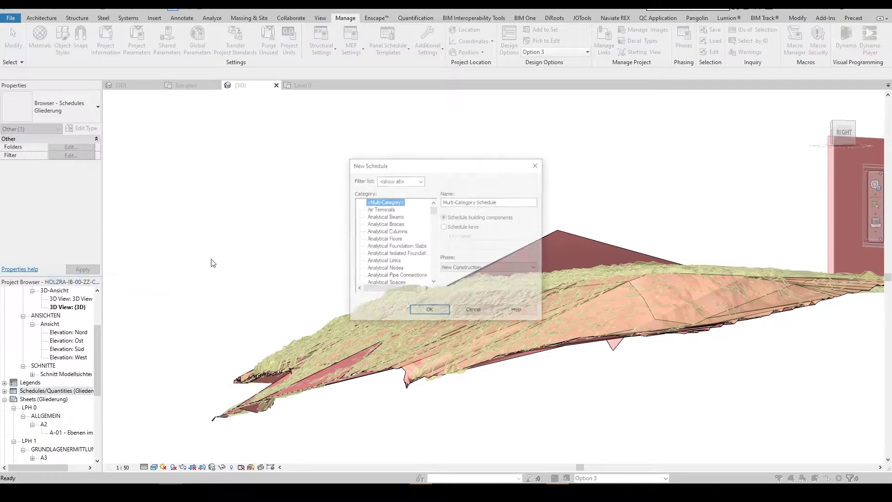
left_click(397, 246)
left_click_drag(433, 210, 439, 281)
left_click(379, 261)
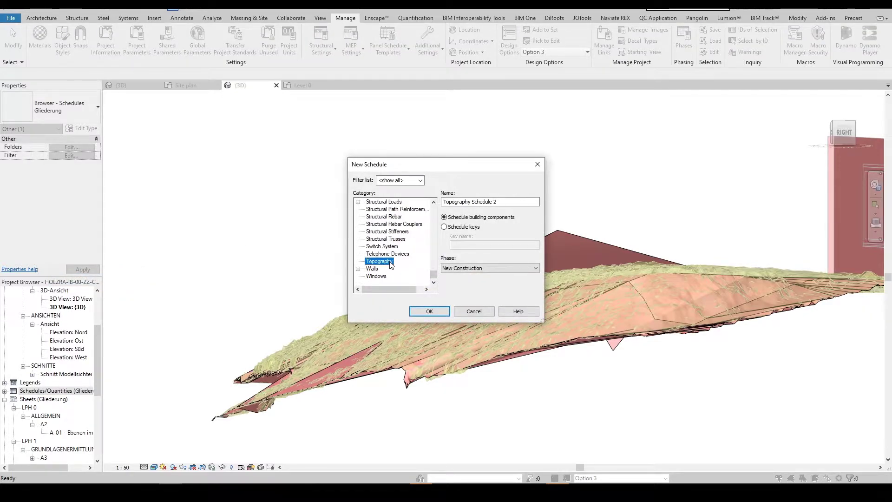
left_click(474, 273)
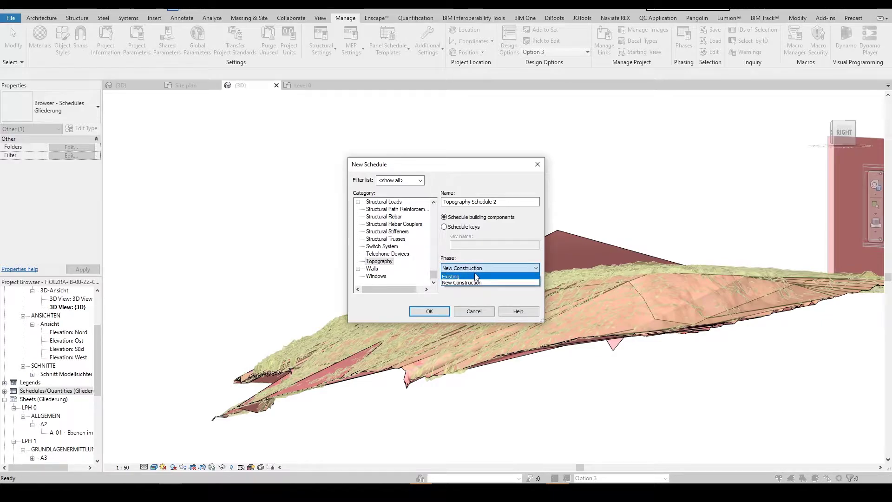
left_click(480, 282)
left_click(415, 311)
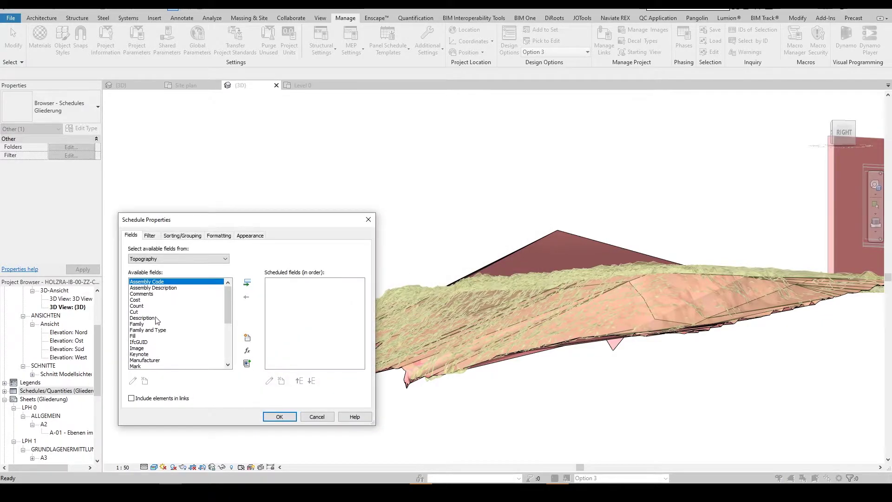
Add Surface Area and Projected Area to the scheduled fields, then select Net cut/fill
scroll(157, 322, "down", 3)
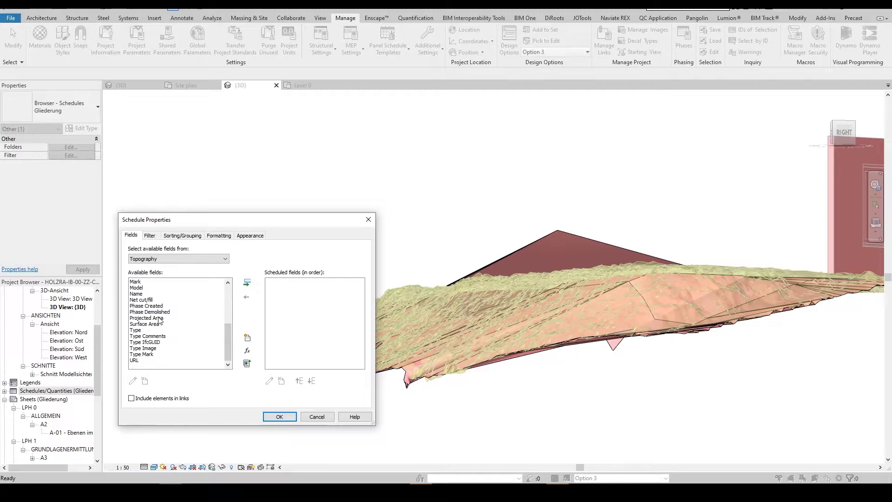
left_click(158, 324)
double_click(158, 323)
double_click(158, 324)
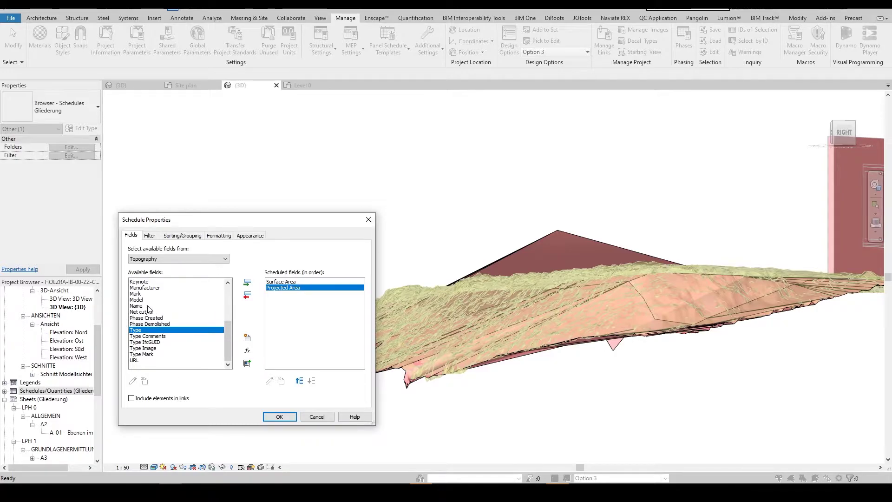
left_click(149, 312)
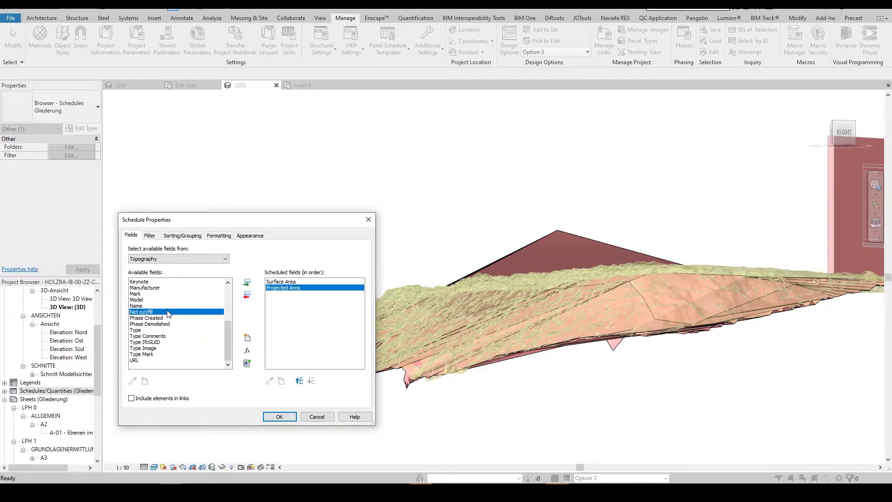